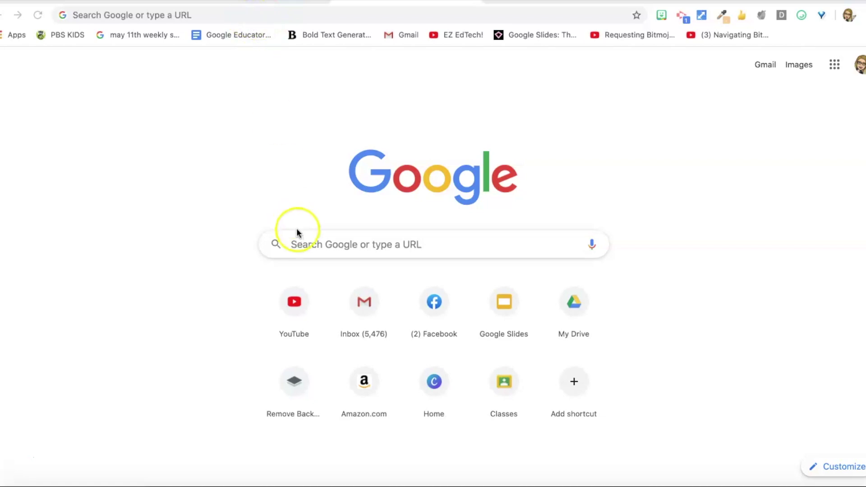
Step: Search Google for 'chrome web' to find the Chrome Web Store
{"action": "left_click", "coordinate": [299, 244]}
{"action": "type", "text": "chrome"}
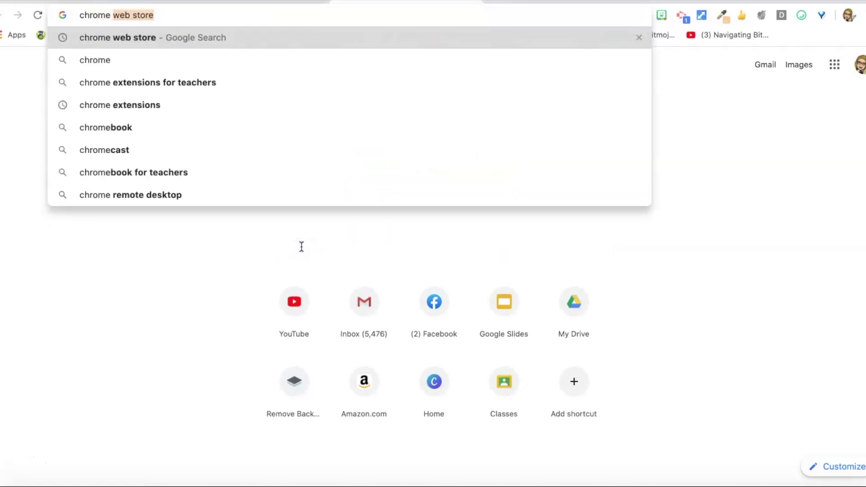
{"action": "type", "text": " web"}
{"action": "key", "text": "Return"}
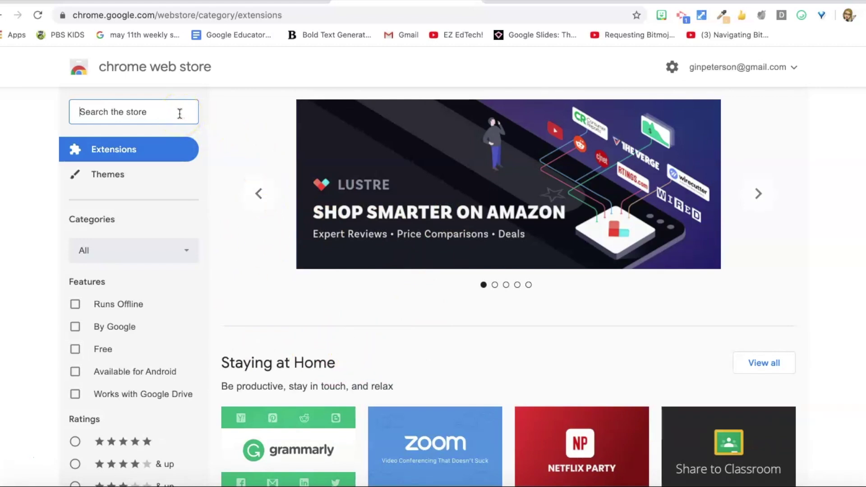
Step: Search the store for 'one tab', open the OneTab listing and add it to Chrome
{"action": "type", "text": "one tab"}
{"action": "key", "text": "Return"}
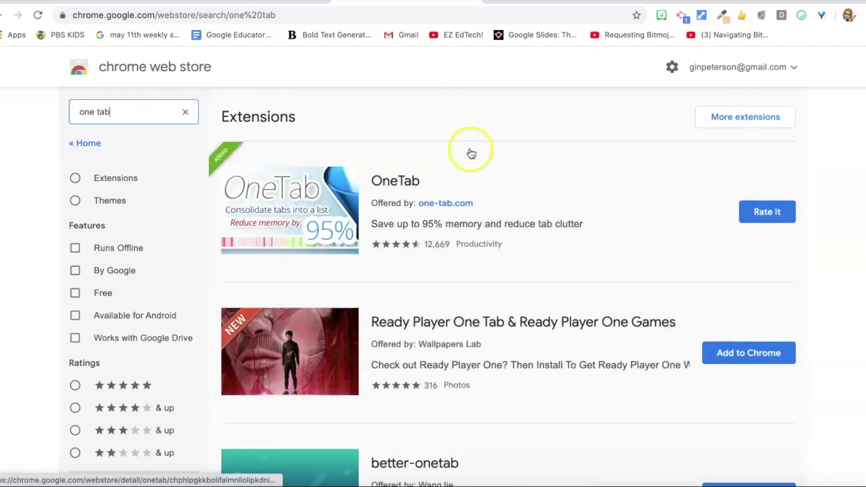
{"action": "left_click", "coordinate": [469, 155]}
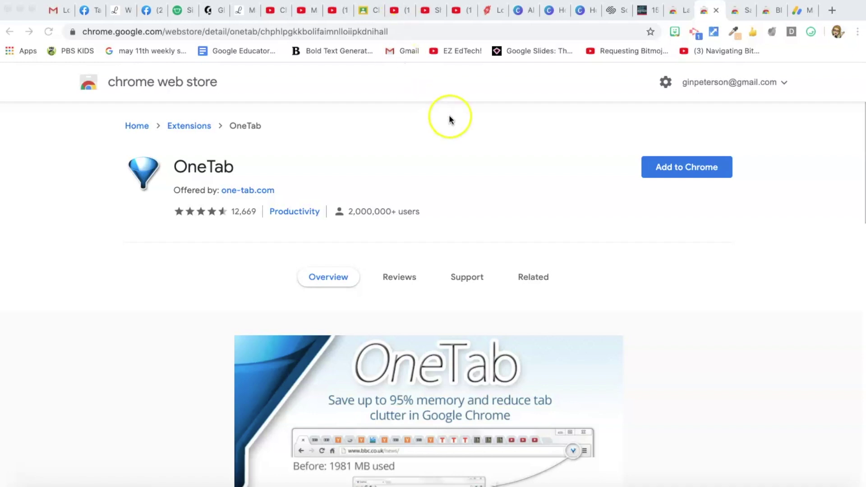
{"action": "left_click", "coordinate": [669, 167]}
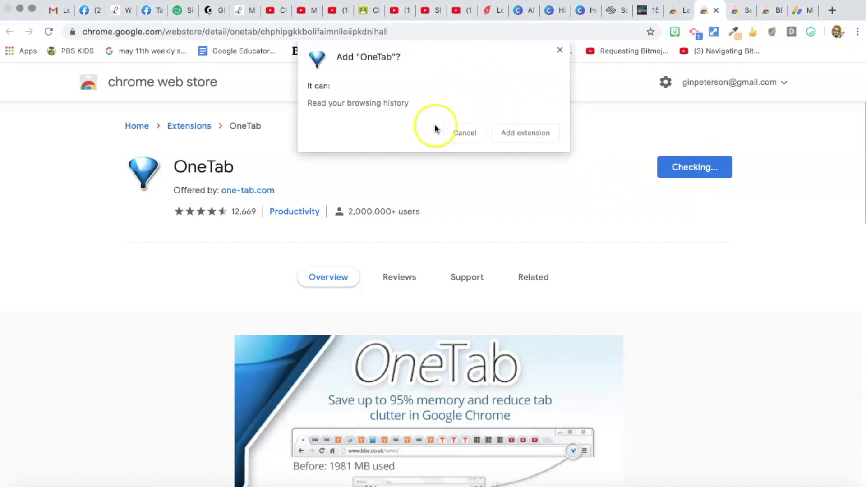
Step: Confirm Add extension to install OneTab in Chrome
{"action": "left_click", "coordinate": [520, 132]}
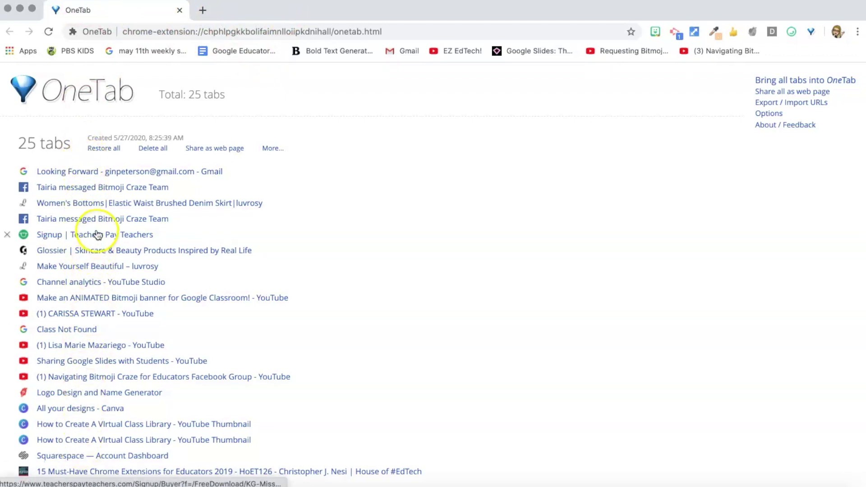
Step: In a new tab, add Google Docs Quick Create to Chrome and show its new-file types
{"action": "left_click", "coordinate": [203, 10]}
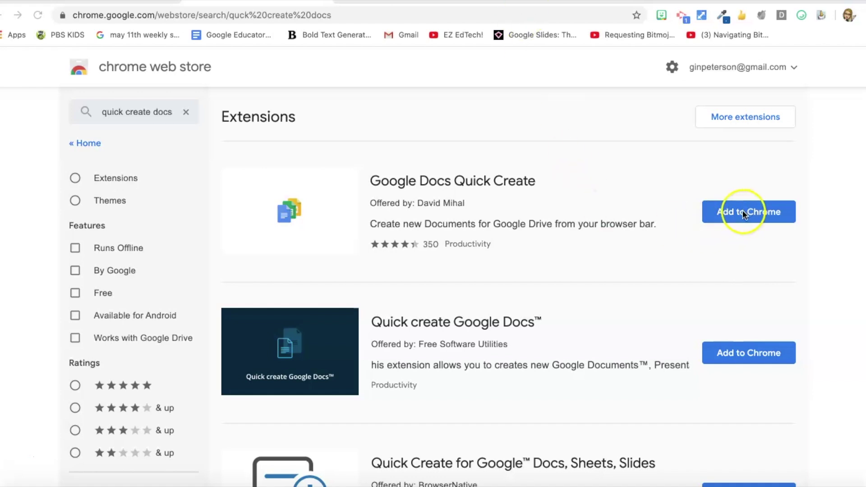
{"action": "left_click", "coordinate": [735, 213]}
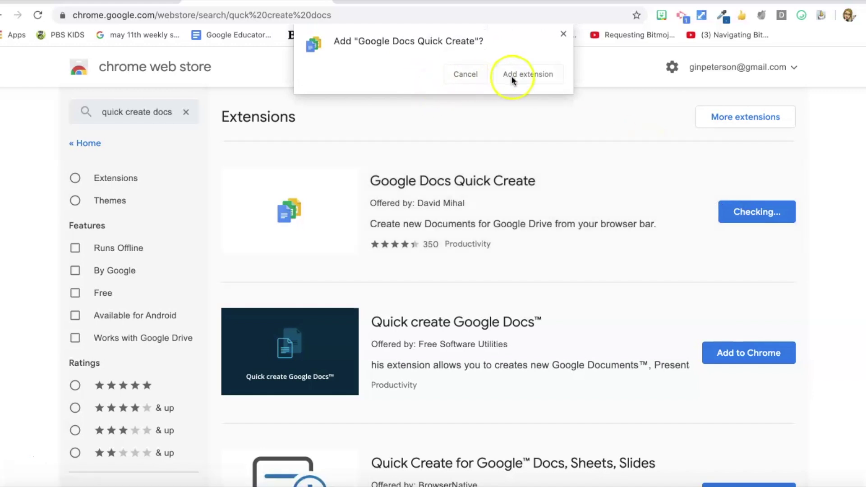
{"action": "left_click", "coordinate": [513, 75]}
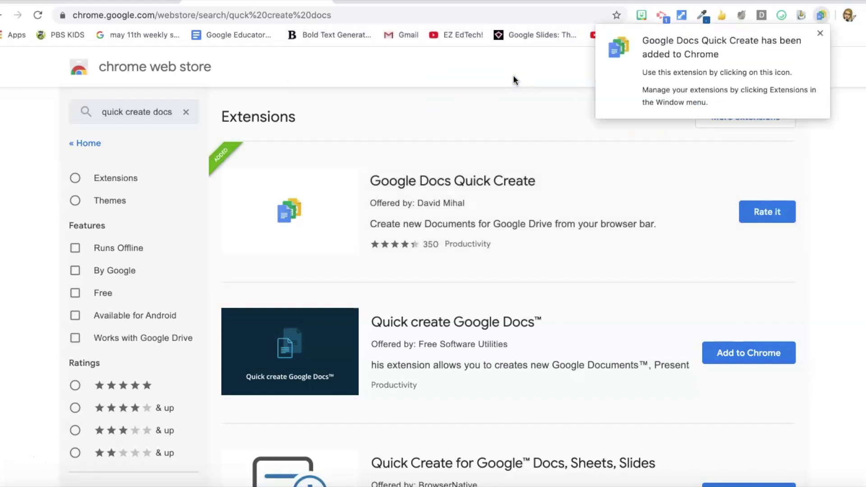
{"action": "left_click", "coordinate": [821, 15]}
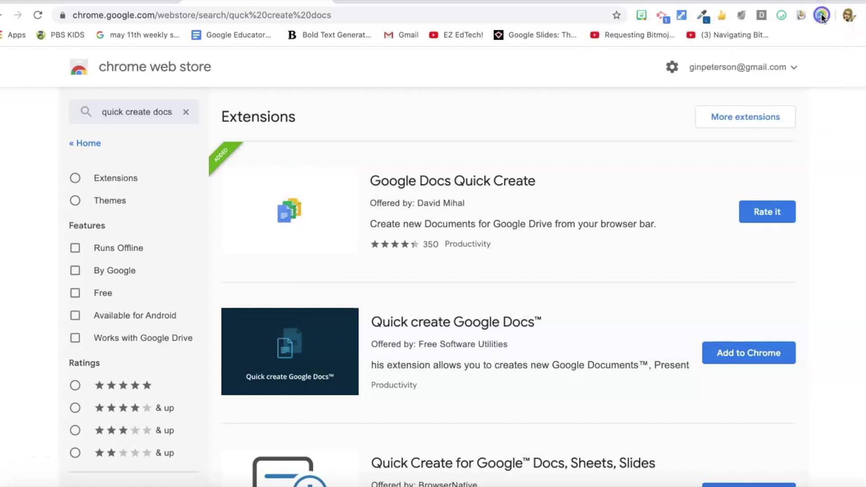
{"action": "left_click", "coordinate": [821, 15]}
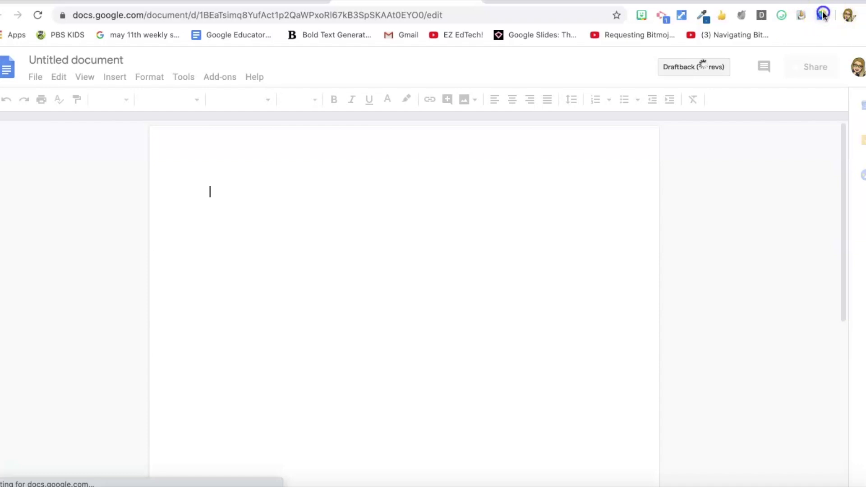
Step: Reopen Quick Create's list of new file types
{"action": "left_click", "coordinate": [823, 14]}
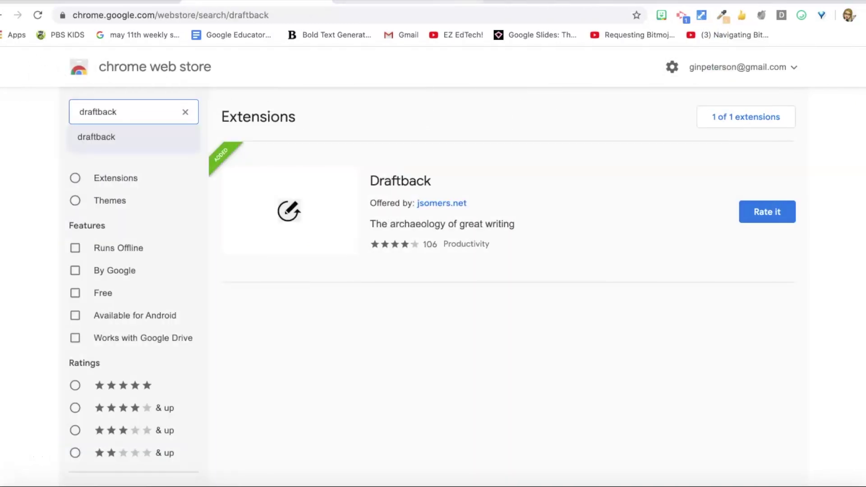
Step: In a new tab, replay the Sample 2 document's 106 revisions with Draftback
{"action": "key", "text": "super+t"}
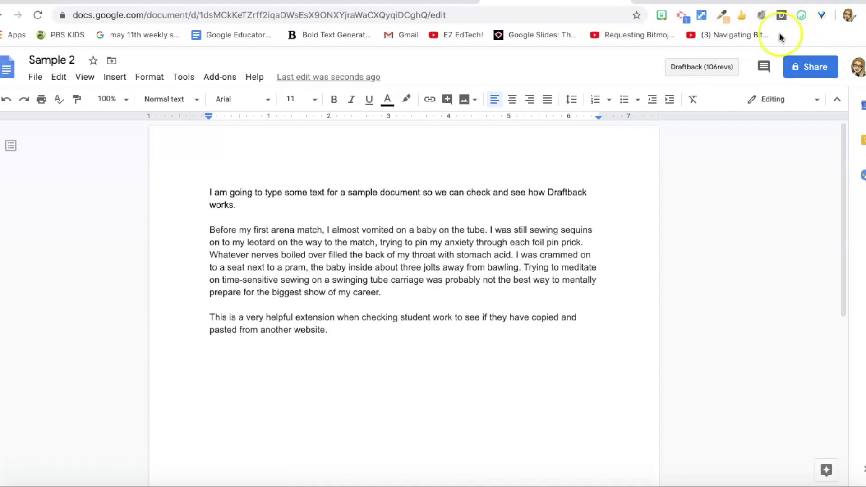
{"action": "left_click", "coordinate": [693, 68]}
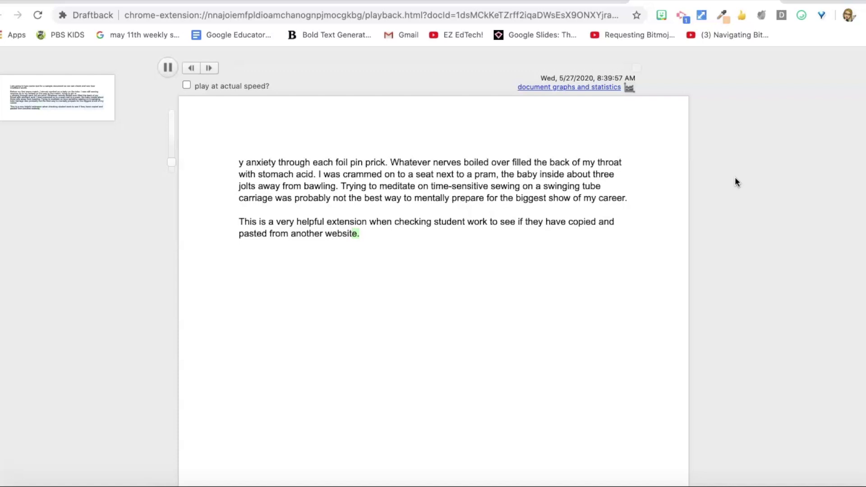
Step: Finish the Draftback playback and show Tab Resize's 2x2, 2x1, 1x2 and 1x1 layouts
{"action": "left_click", "coordinate": [696, 150]}
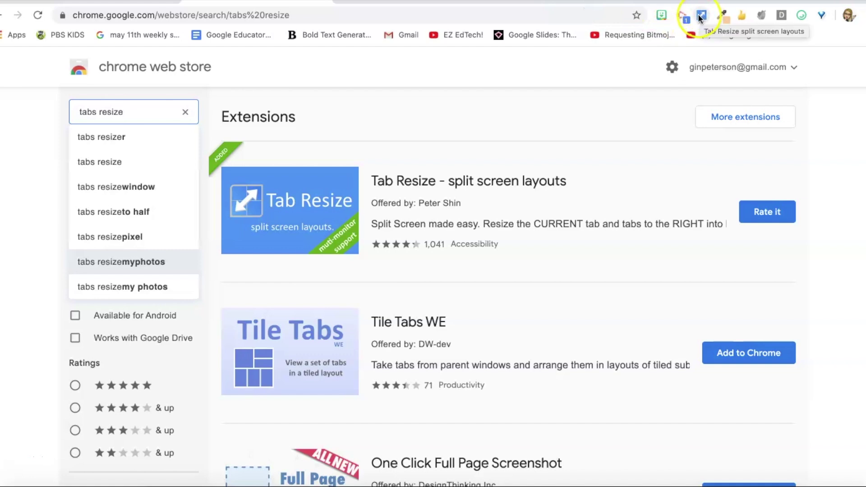
{"action": "left_click", "coordinate": [699, 17]}
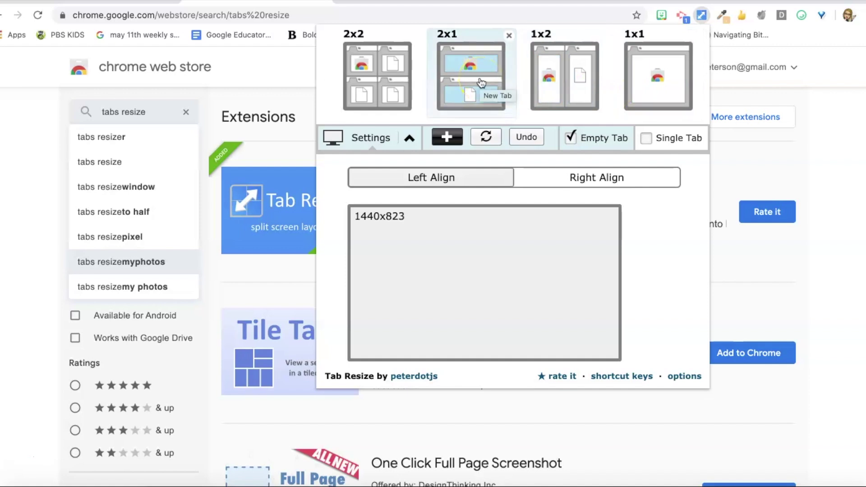
Step: Apply Tab Resize's 1x2 layout to split Chrome into two side-by-side windows
{"action": "left_click", "coordinate": [474, 96]}
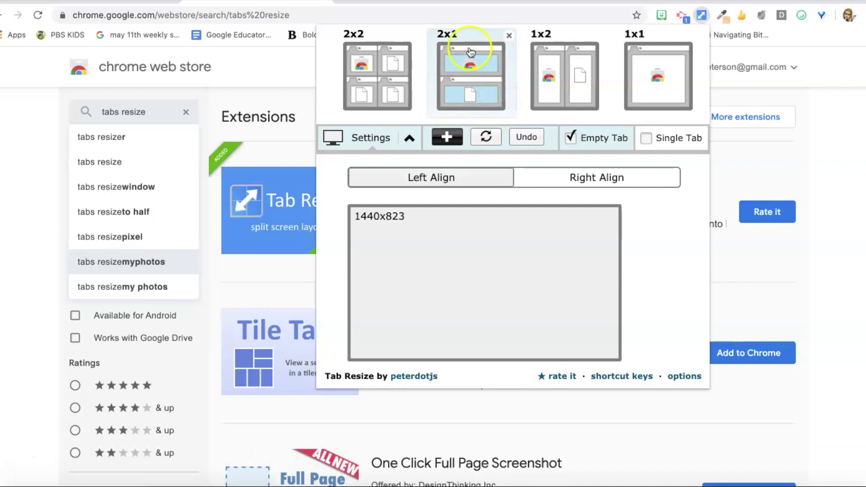
{"action": "left_click", "coordinate": [508, 98]}
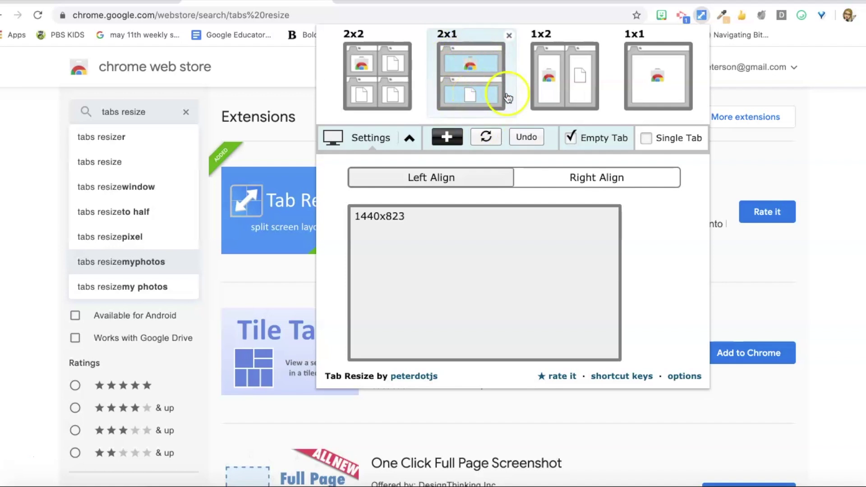
{"action": "left_click", "coordinate": [571, 97]}
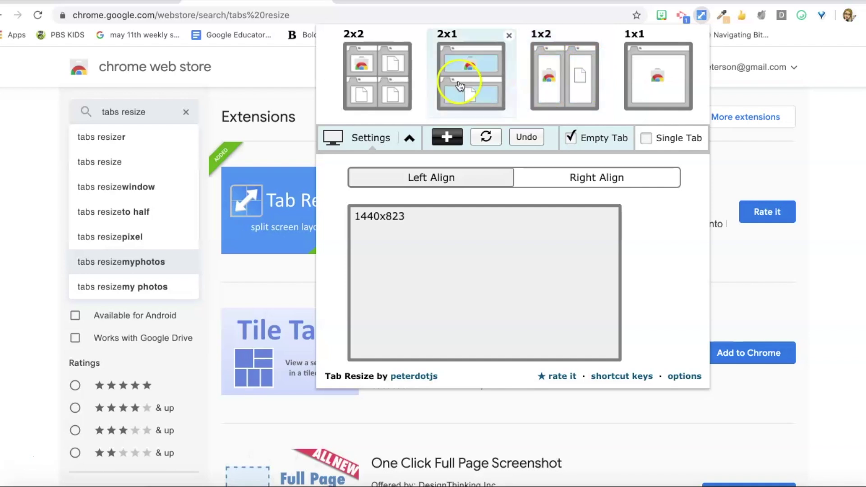
{"action": "left_click", "coordinate": [555, 75]}
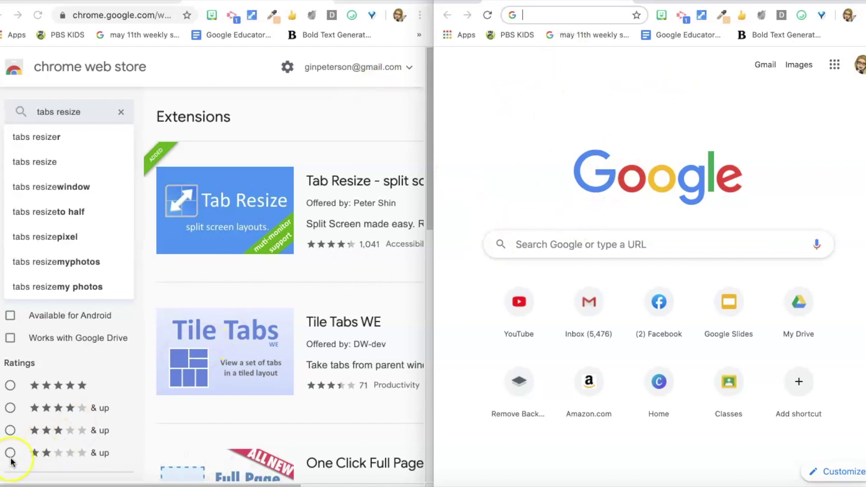
Step: Change the store search to 'tab glue' and run Tab Glue to show the Meet in both windows
{"action": "left_click", "coordinate": [103, 414]}
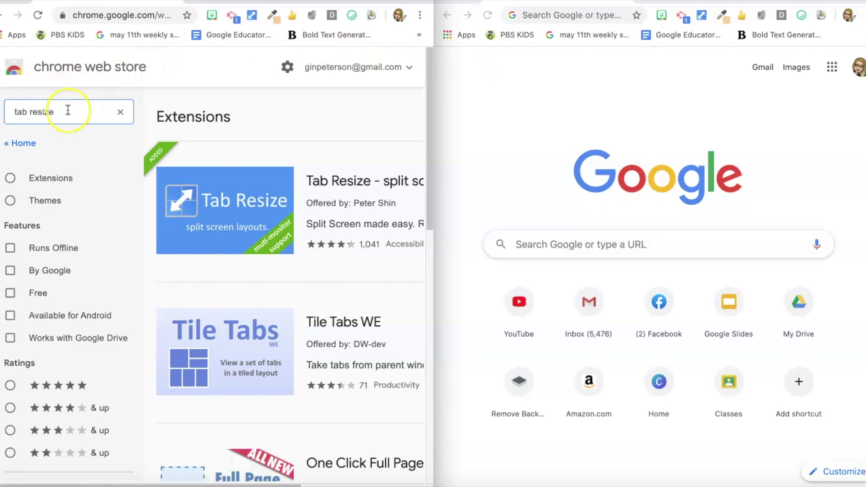
{"action": "key", "text": "BackSpace"}
{"action": "key", "text": "BackSpace"}
{"action": "key", "text": "BackSpace"}
{"action": "key", "text": "BackSpace"}
{"action": "key", "text": "BackSpace"}
{"action": "key", "text": "BackSpace"}
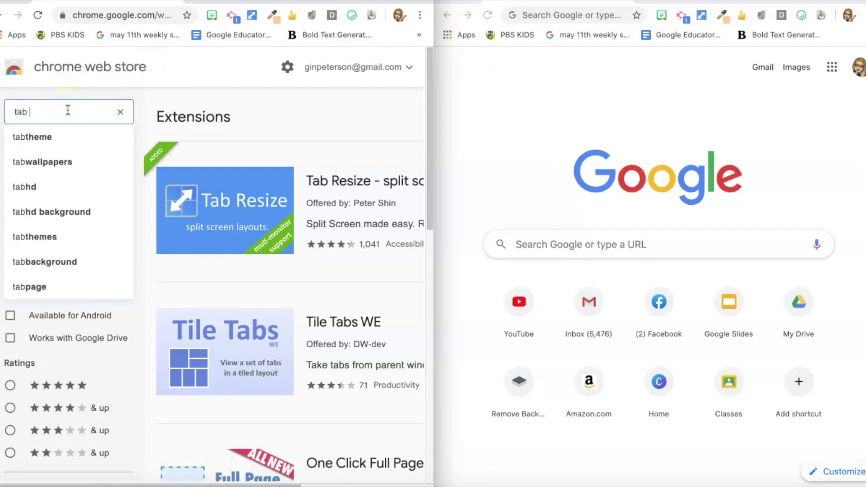
{"action": "type", "text": "glue"}
{"action": "key", "text": "Return"}
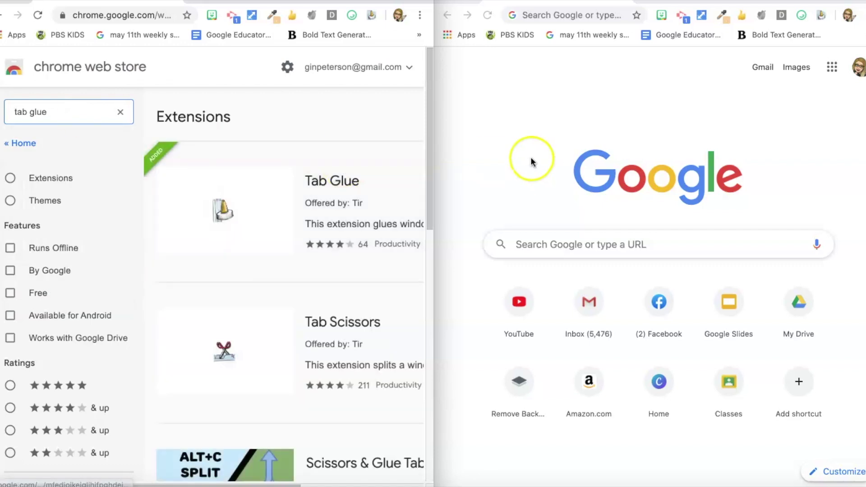
{"action": "left_click", "coordinate": [373, 17]}
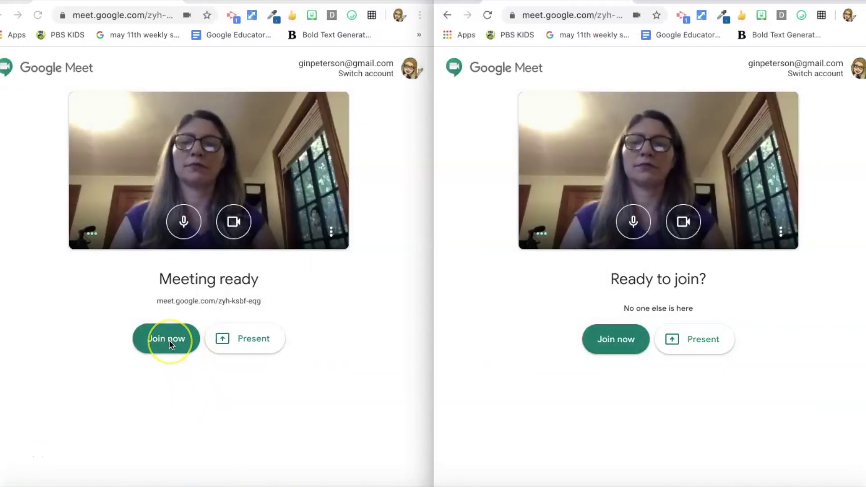
Step: Join the meeting in the left window and start presenting the screen from the right window
{"action": "left_click", "coordinate": [170, 342]}
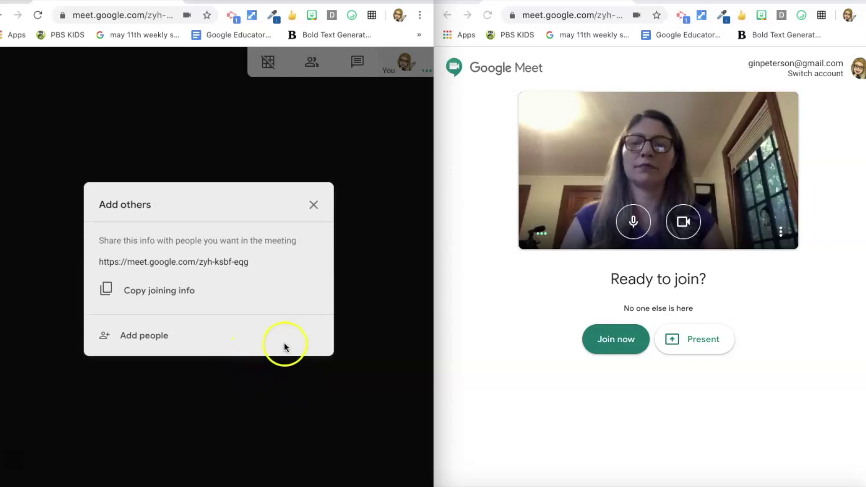
{"action": "left_click", "coordinate": [312, 204]}
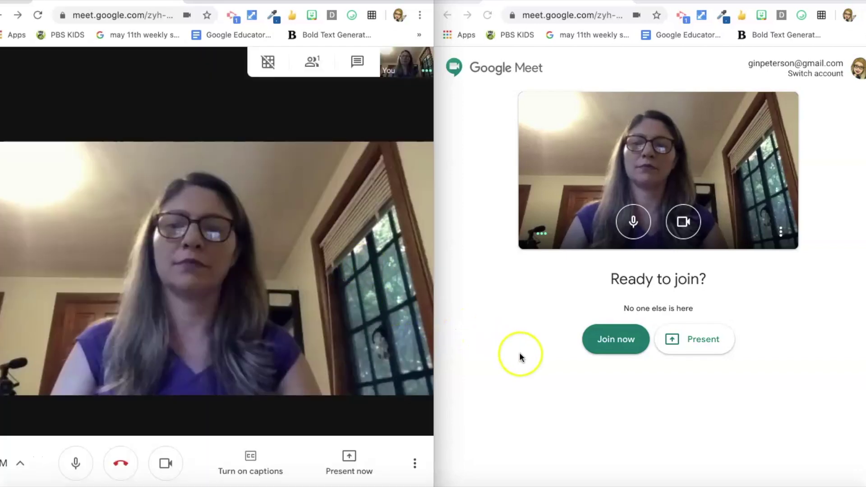
{"action": "left_click", "coordinate": [696, 341]}
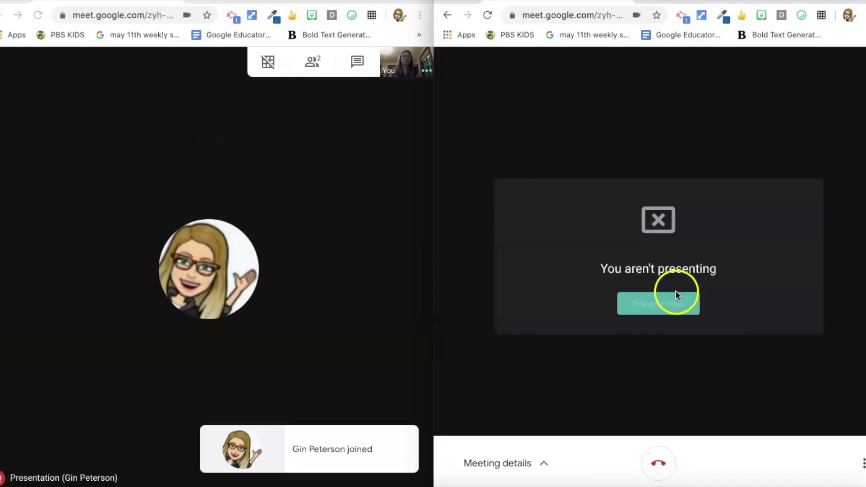
{"action": "left_click", "coordinate": [633, 303]}
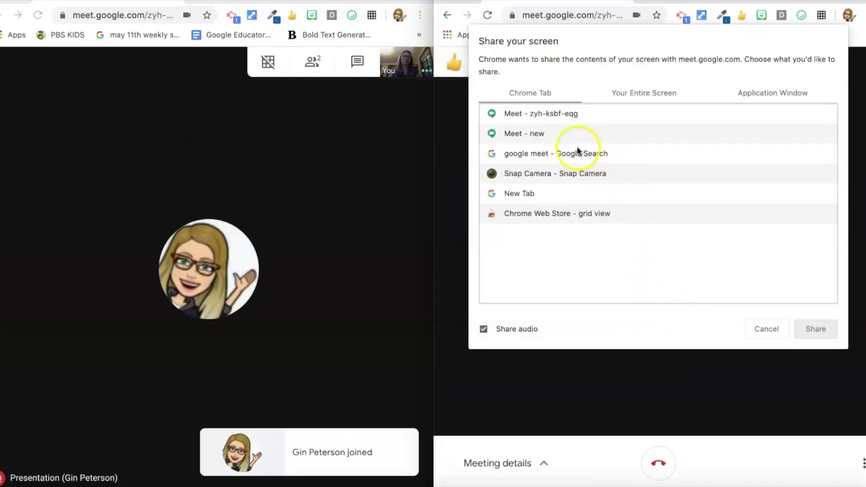
Step: Share the meeting tab, present to everyone, and enlarge your own camera video
{"action": "left_click", "coordinate": [560, 114]}
{"action": "left_click", "coordinate": [814, 330]}
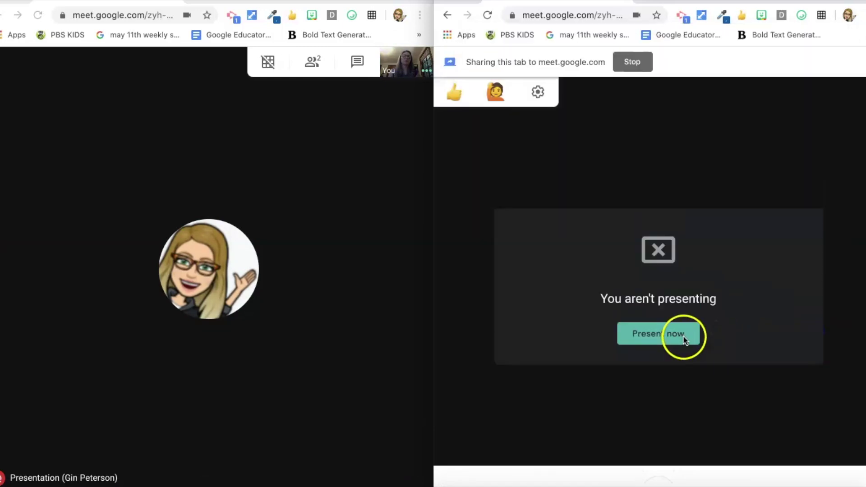
{"action": "left_click", "coordinate": [683, 335]}
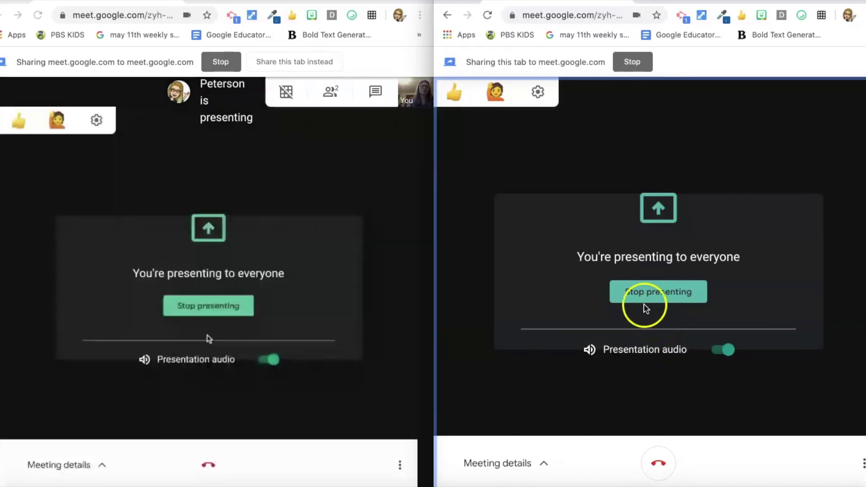
{"action": "left_click", "coordinate": [416, 98]}
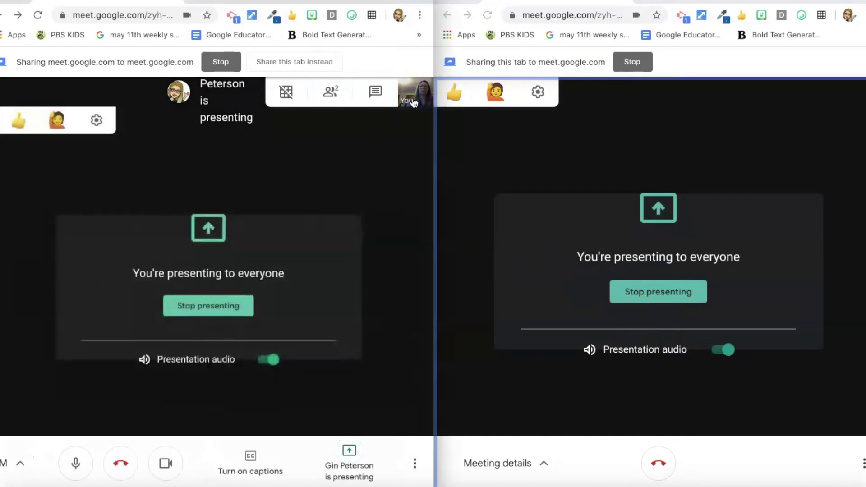
{"action": "left_click", "coordinate": [413, 100]}
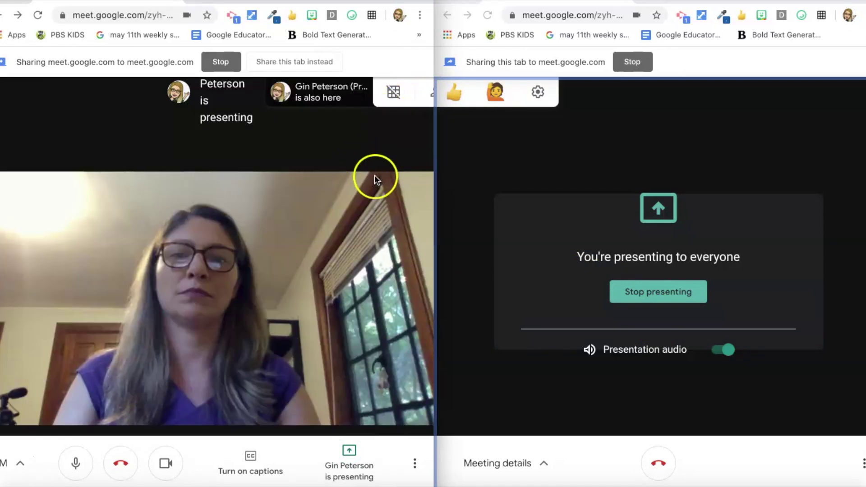
Step: Enable Grid View for the meeting and include your own video tile in the grid
{"action": "left_click", "coordinate": [372, 16]}
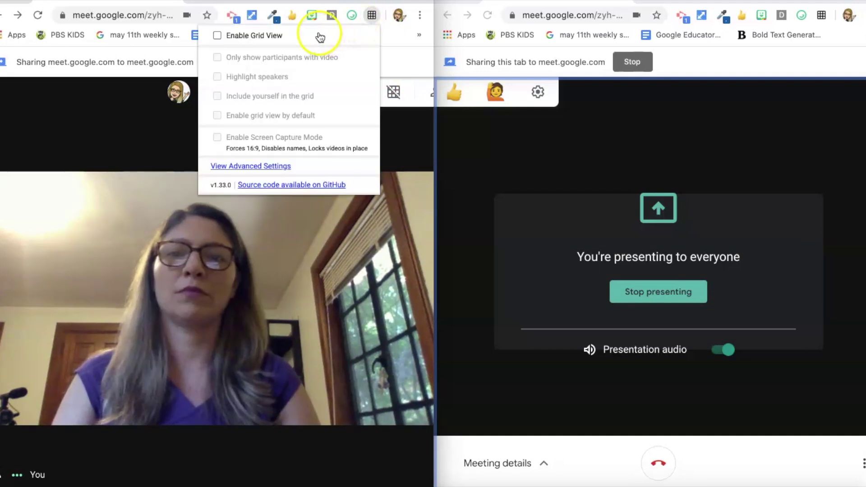
{"action": "left_click", "coordinate": [271, 36]}
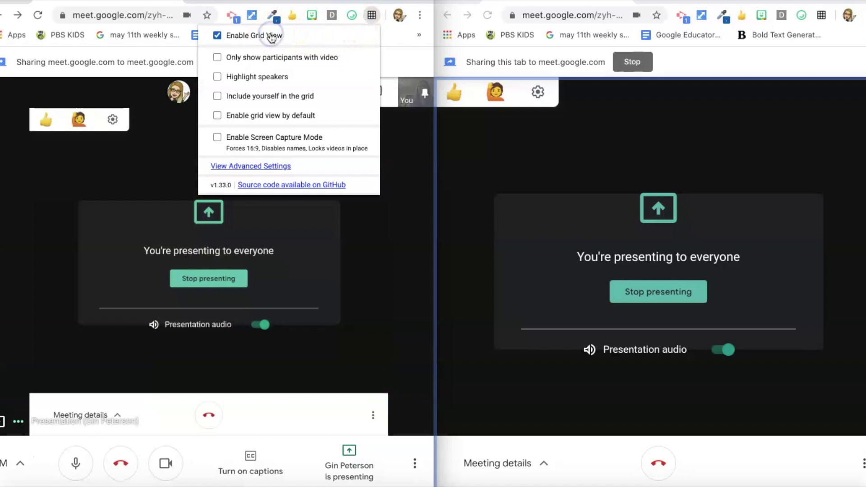
{"action": "left_click", "coordinate": [366, 221]}
{"action": "mouse_move", "coordinate": [293, 100]}
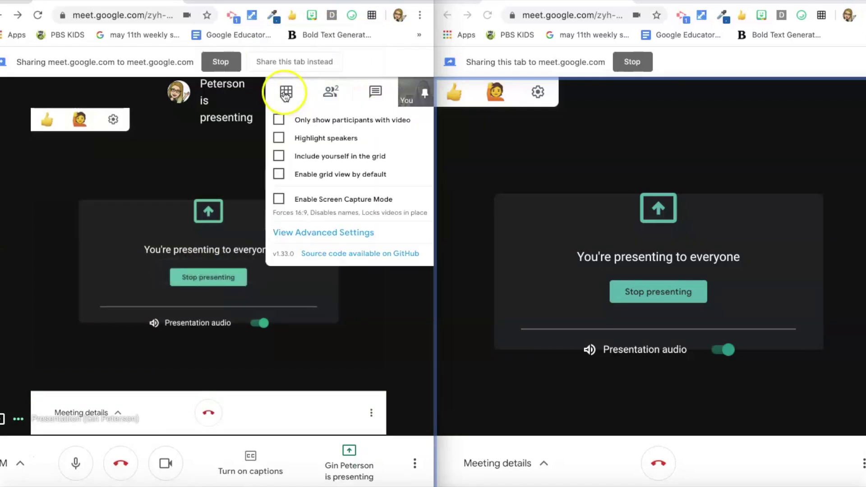
{"action": "left_click", "coordinate": [316, 156]}
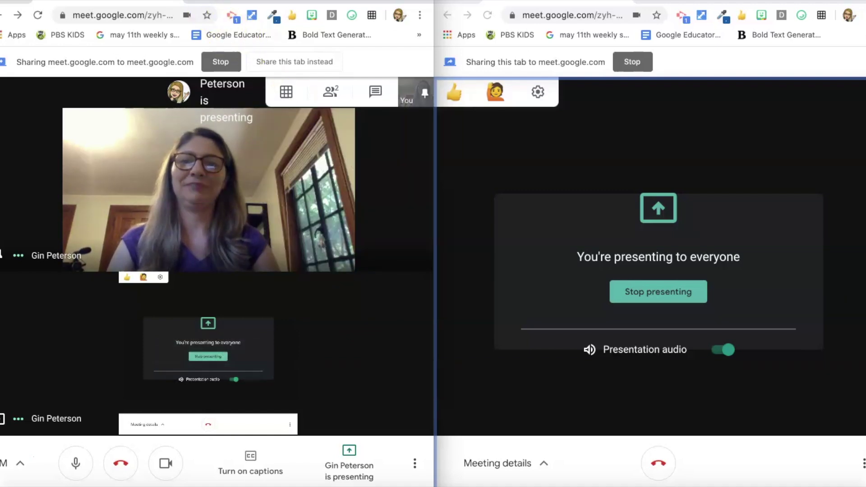
Step: Glance at the Web Store's tab glue results, then return to the meeting tab
{"action": "key", "text": "ctrl+Tab"}
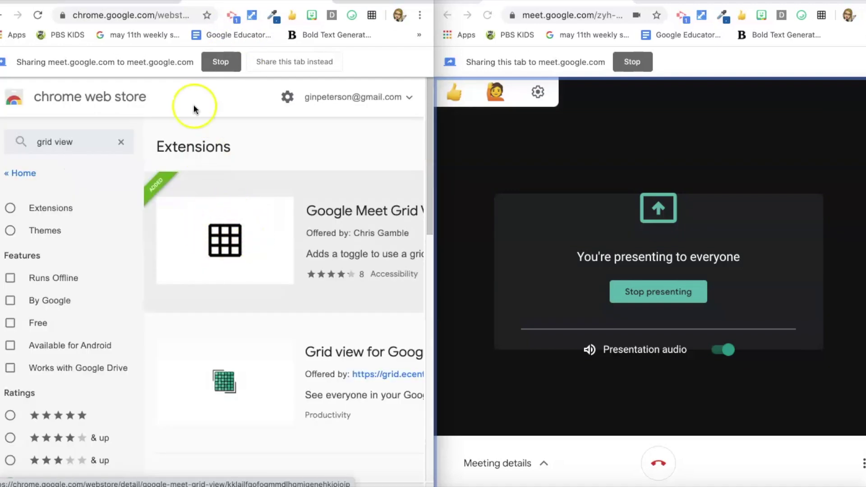
{"action": "left_click", "coordinate": [132, 3]}
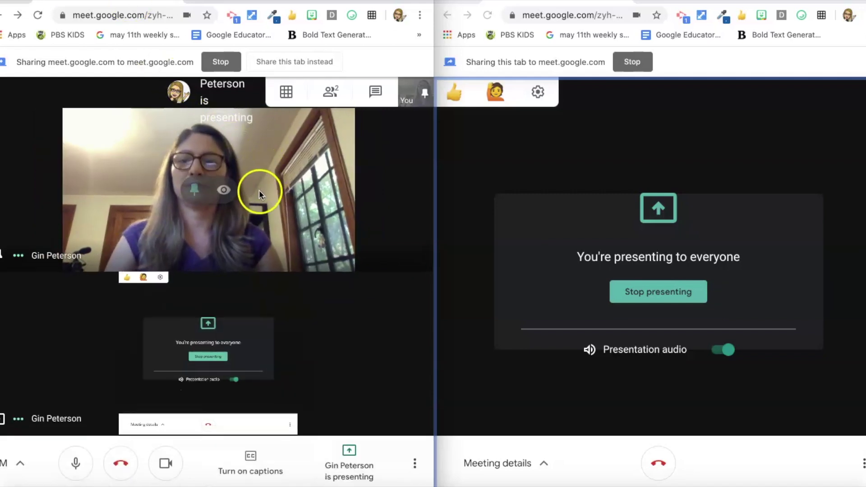
{"action": "mouse_move", "coordinate": [206, 384]}
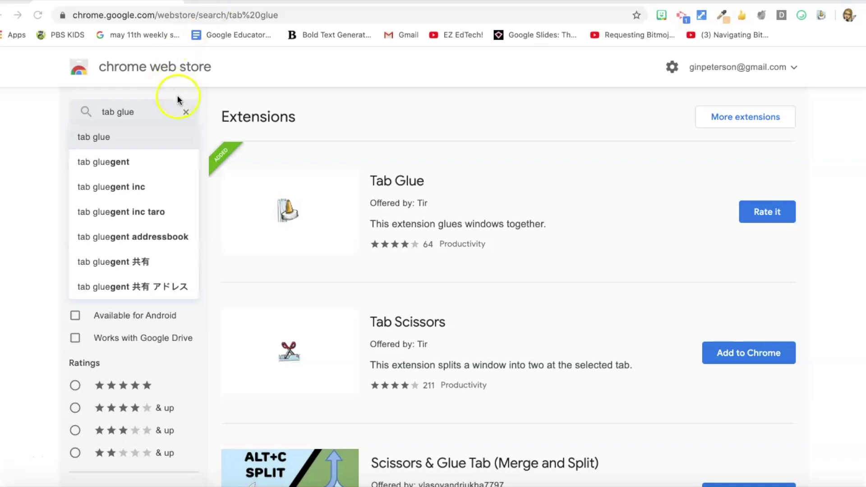
Step: Search the Web Store for screencastify and preview the Screencastify recorder popup
{"action": "left_click", "coordinate": [186, 113]}
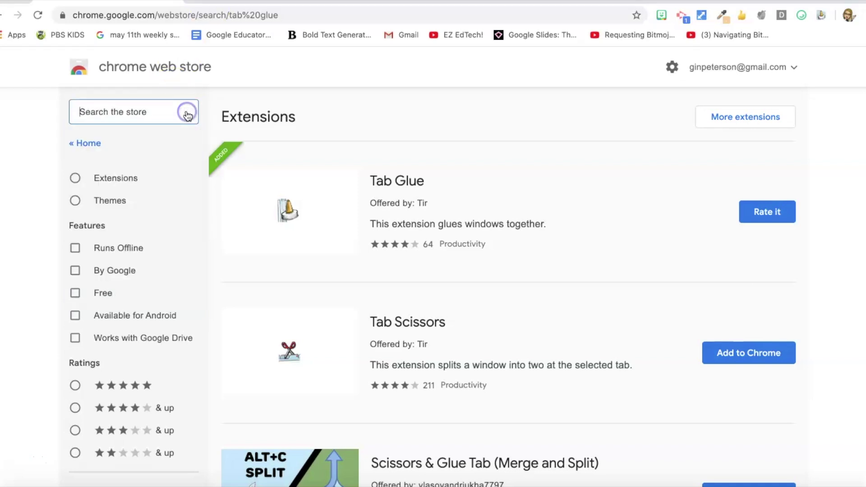
{"action": "type", "text": "screencastify"}
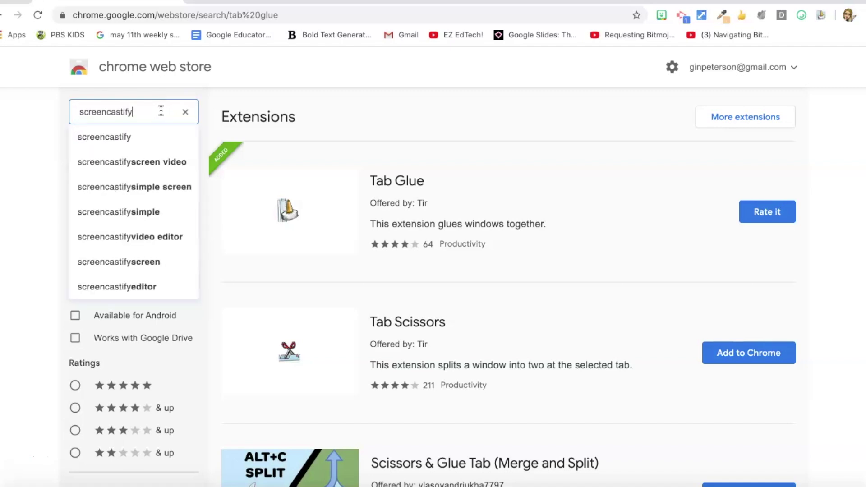
{"action": "key", "text": "Return"}
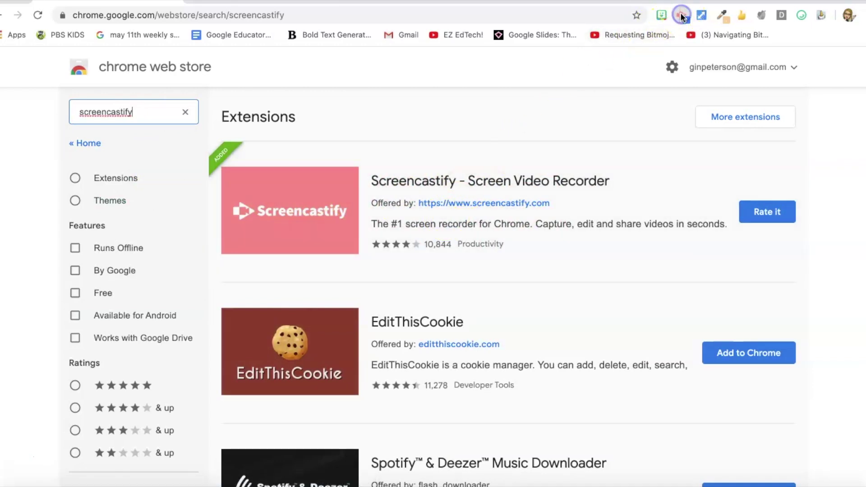
{"action": "left_click", "coordinate": [681, 15]}
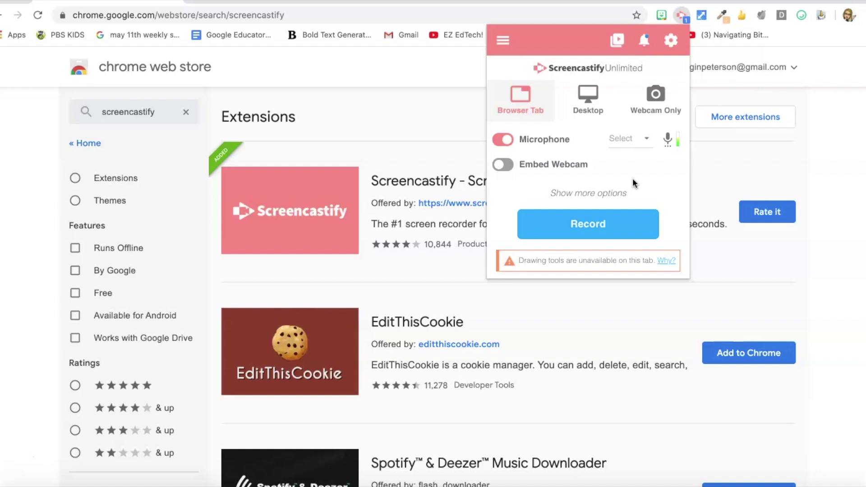
{"action": "left_click", "coordinate": [447, 123]}
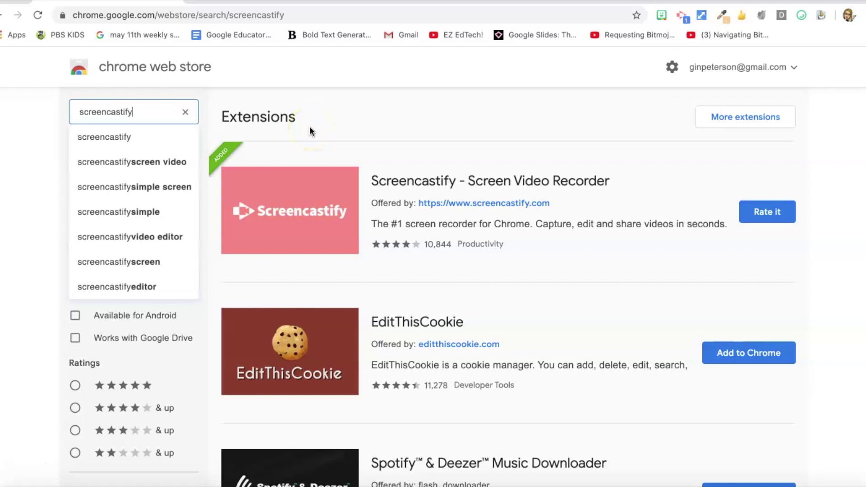
Step: Replace the search with colorzilla to find ColorZilla, then open a new browser tab
{"action": "left_click", "coordinate": [180, 112]}
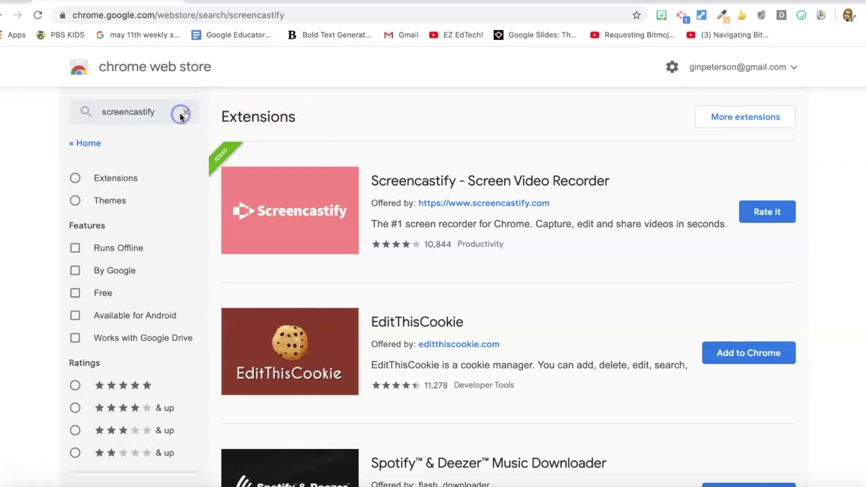
{"action": "double_click", "coordinate": [166, 112]}
{"action": "type", "text": "col"}
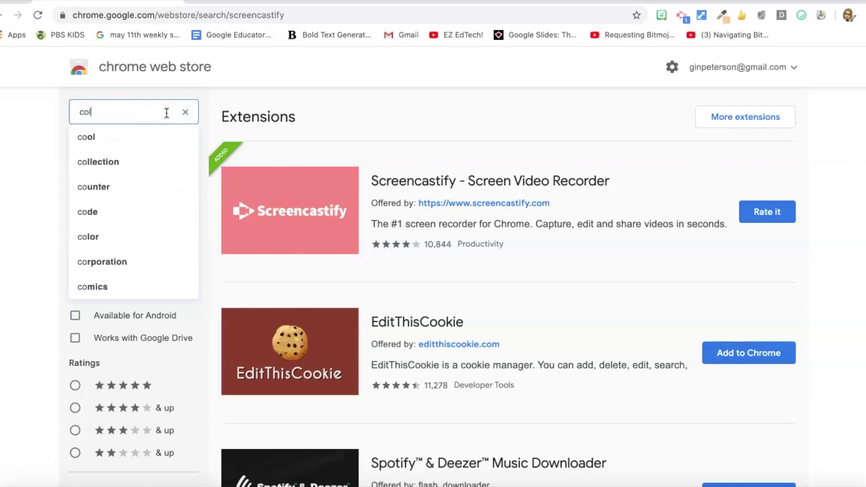
{"action": "type", "text": "orzilla"}
{"action": "key", "text": "Return"}
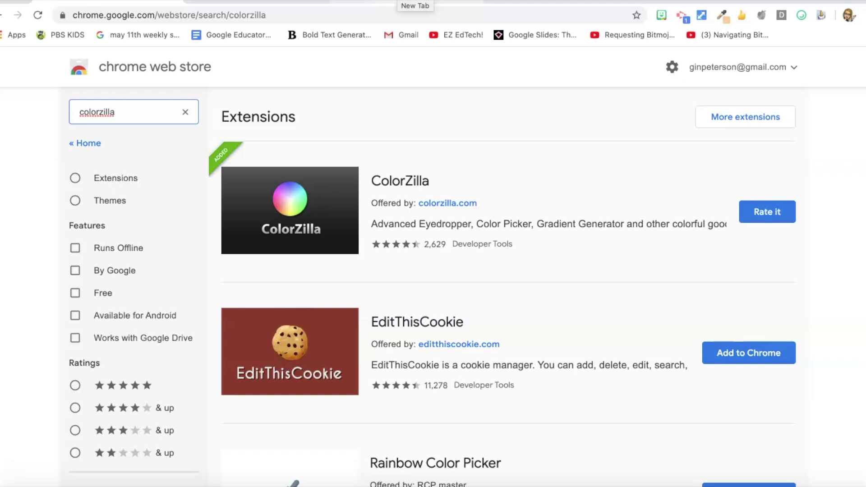
{"action": "left_click", "coordinate": [414, 1]}
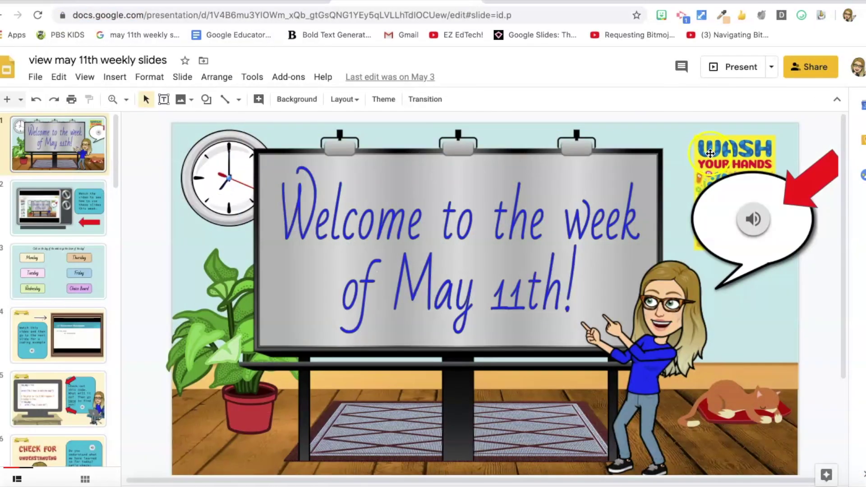
Step: Use ColorZilla's page picker to copy the blue #005DAA from the WASH poster
{"action": "left_click", "coordinate": [721, 16]}
{"action": "left_click", "coordinate": [698, 34]}
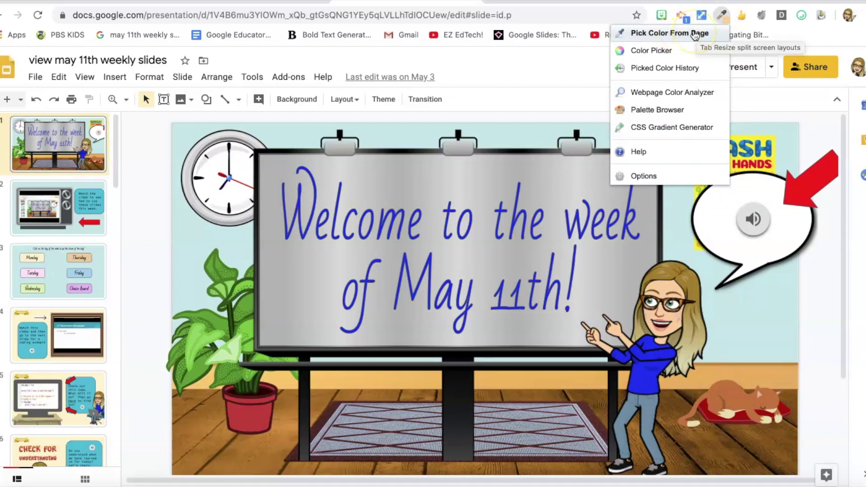
{"action": "left_click", "coordinate": [695, 34]}
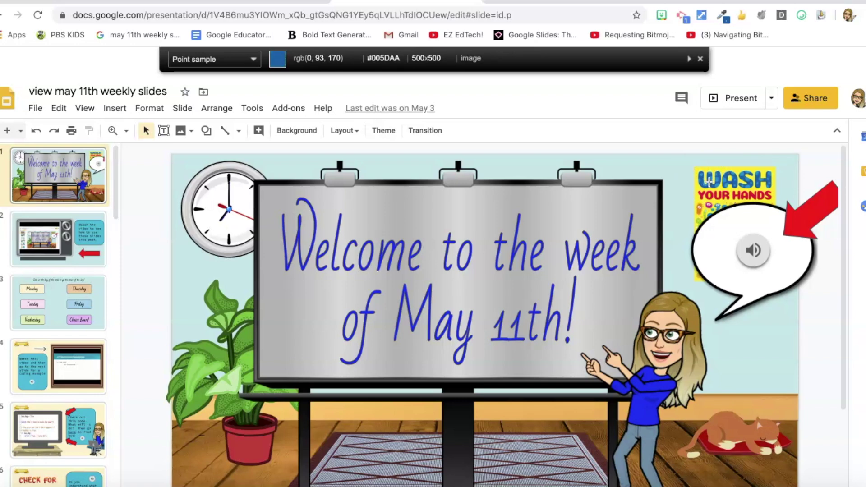
{"action": "left_click", "coordinate": [708, 181]}
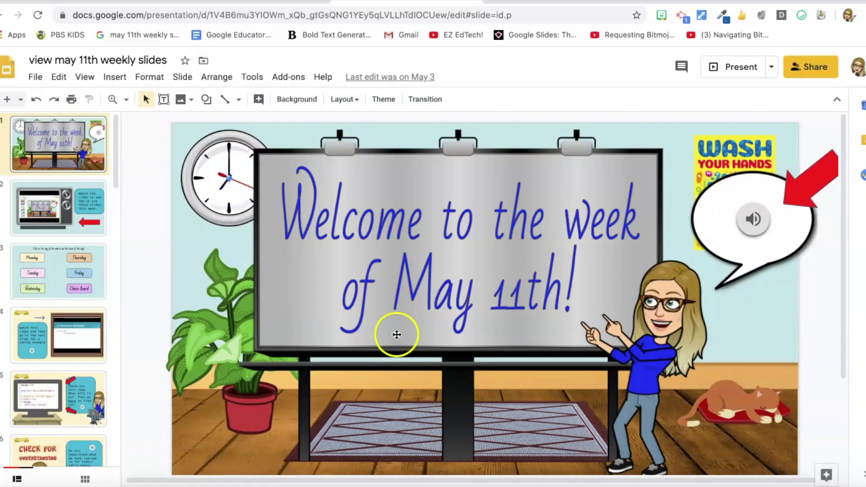
Step: Scroll to slide 2 and open its background settings
{"action": "scroll", "coordinate": [395, 335], "scroll_direction": "down", "scroll_amount": 1}
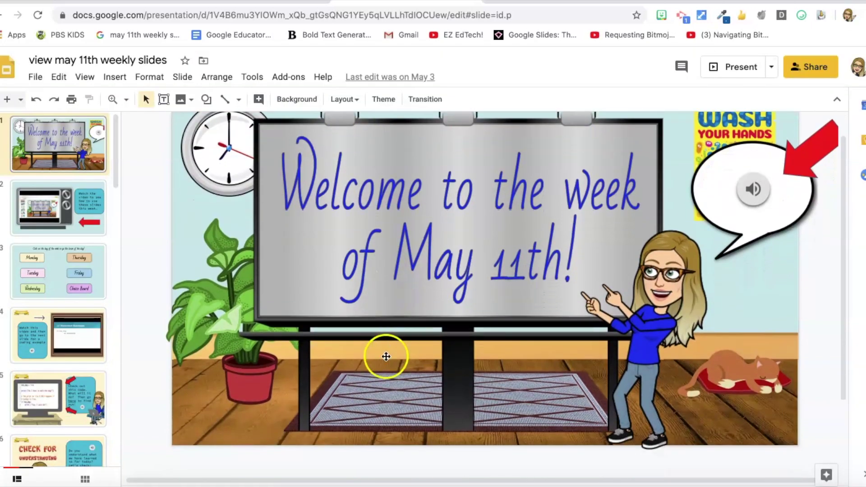
{"action": "scroll", "coordinate": [443, 356], "scroll_direction": "down", "scroll_amount": 2}
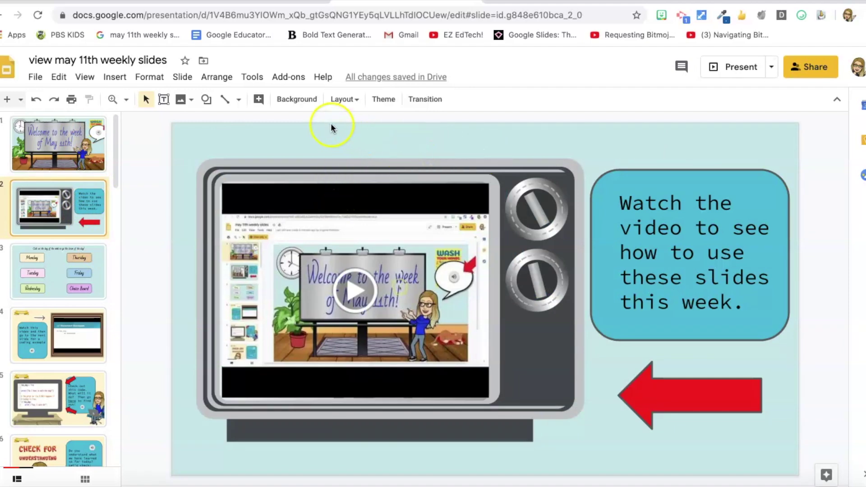
{"action": "left_click", "coordinate": [308, 100]}
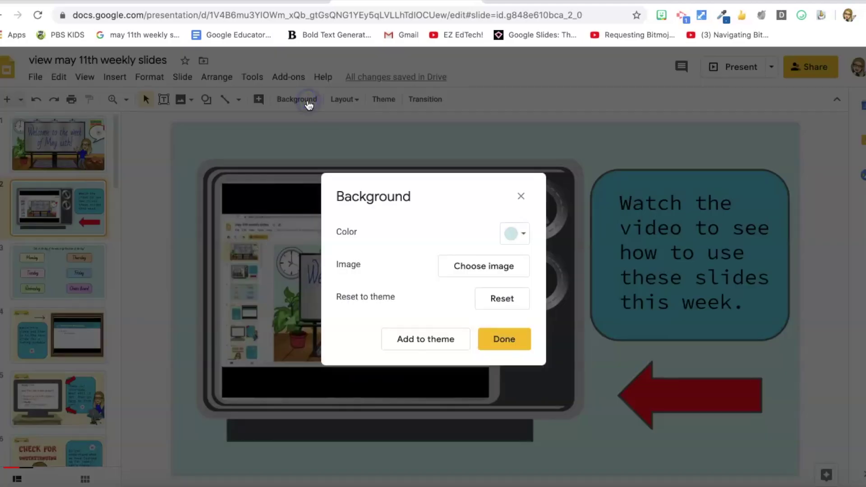
Step: Set slide 2's background to the custom colour #005DAA
{"action": "left_click", "coordinate": [509, 234]}
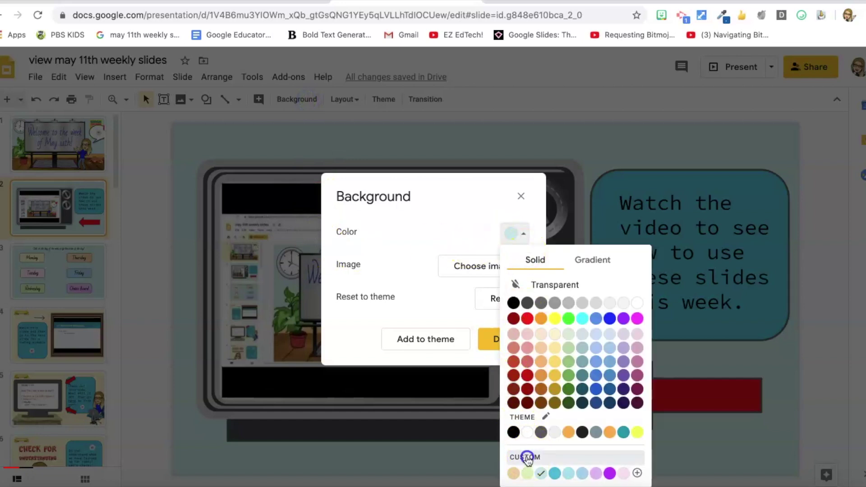
{"action": "left_click", "coordinate": [526, 458]}
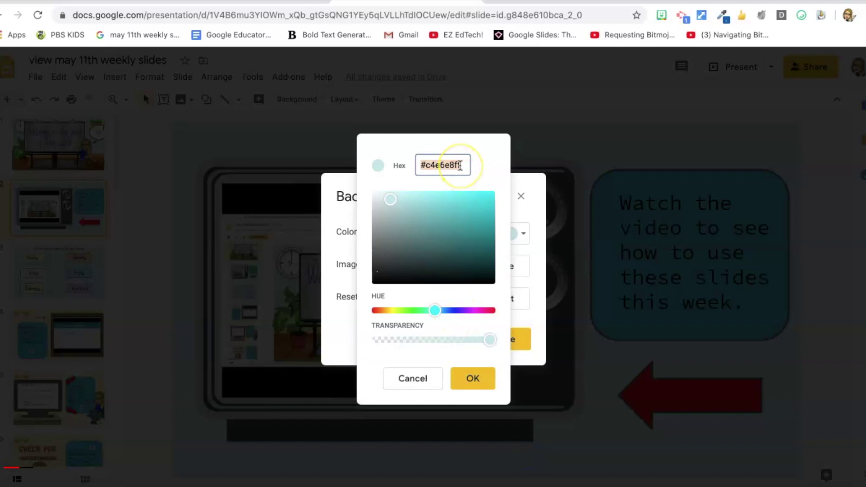
{"action": "key", "text": "ctrl+v"}
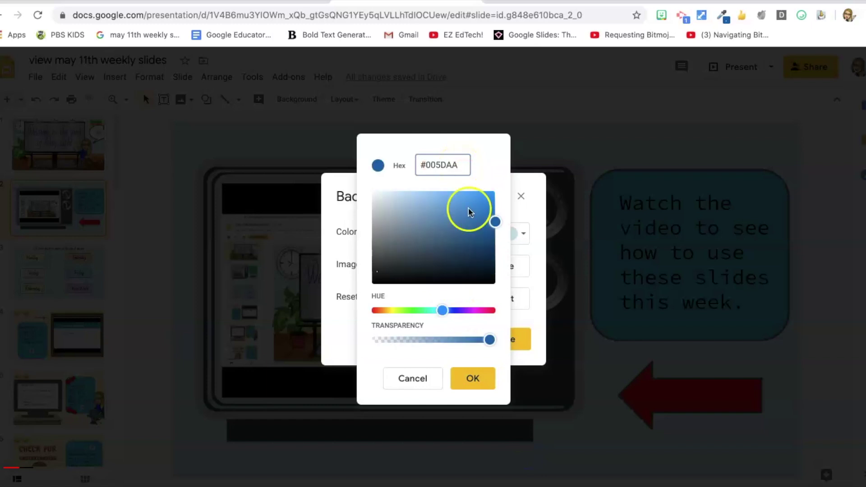
{"action": "left_click", "coordinate": [473, 377]}
{"action": "left_click", "coordinate": [495, 347]}
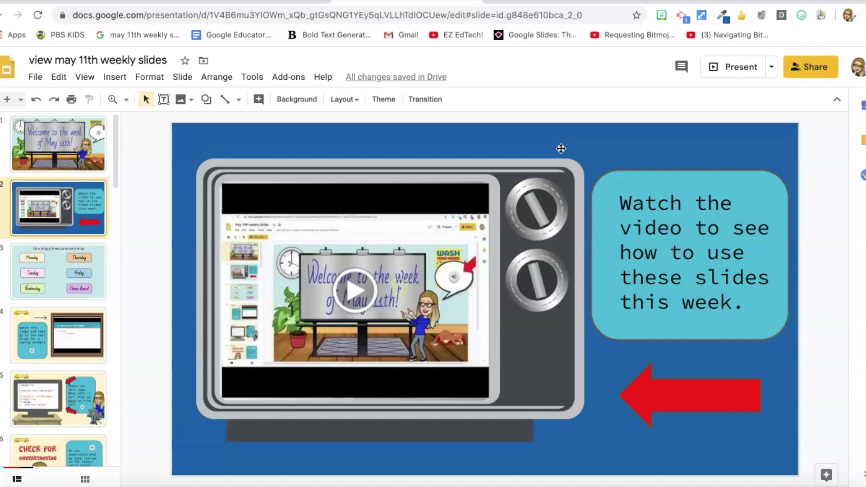
{"action": "left_click", "coordinate": [580, 143]}
{"action": "left_click", "coordinate": [613, 150]}
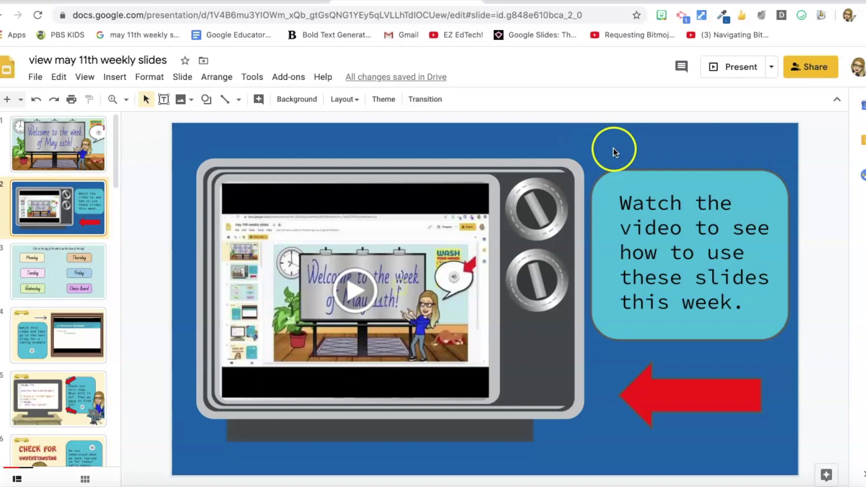
Step: Reapply a slightly less saturated blue background to slide 2, then show slide 1
{"action": "left_click", "coordinate": [308, 110]}
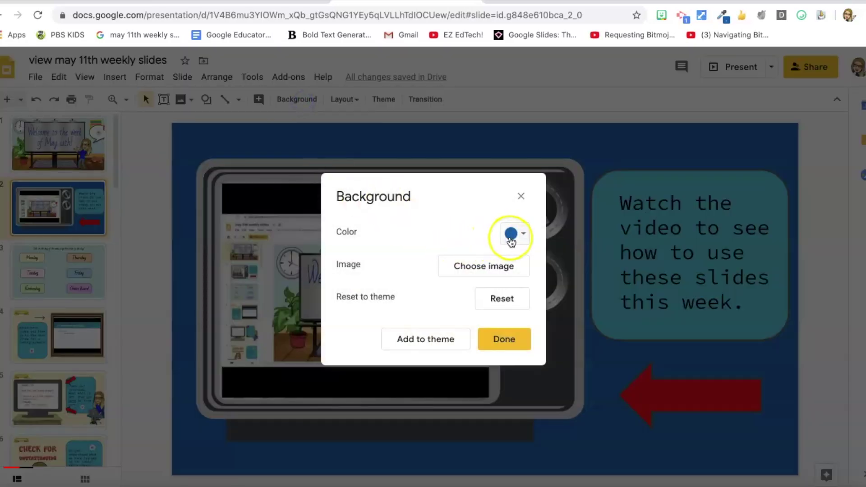
{"action": "left_click", "coordinate": [511, 234]}
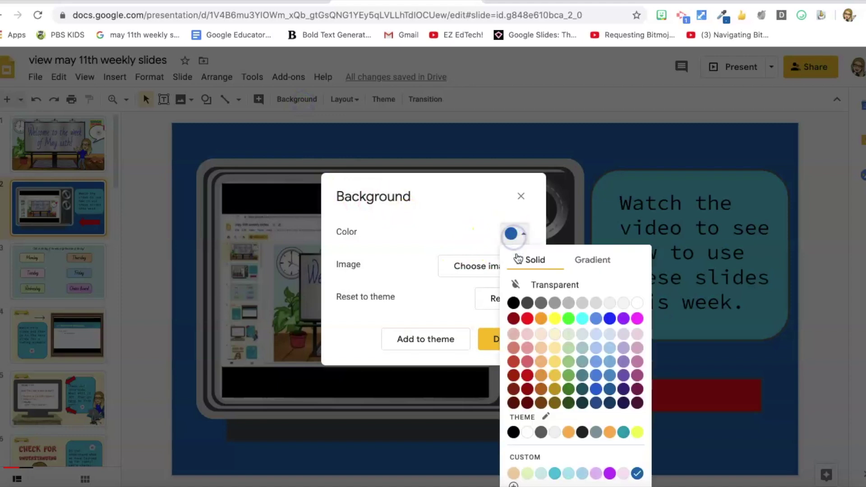
{"action": "left_click", "coordinate": [513, 484]}
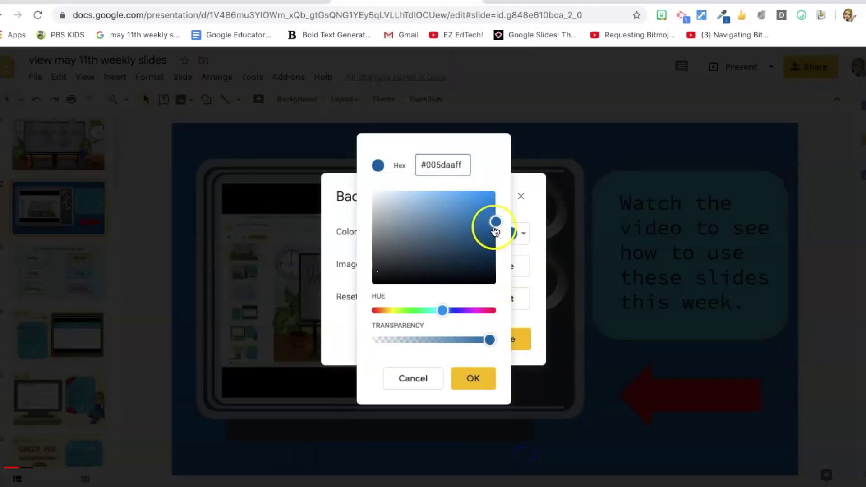
{"action": "mouse_move", "coordinate": [496, 230]}
{"action": "left_mouse_down"}
{"action": "mouse_move", "coordinate": [466, 226]}
{"action": "mouse_move", "coordinate": [487, 224]}
{"action": "mouse_move", "coordinate": [487, 207]}
{"action": "mouse_move", "coordinate": [488, 229]}
{"action": "left_mouse_up"}
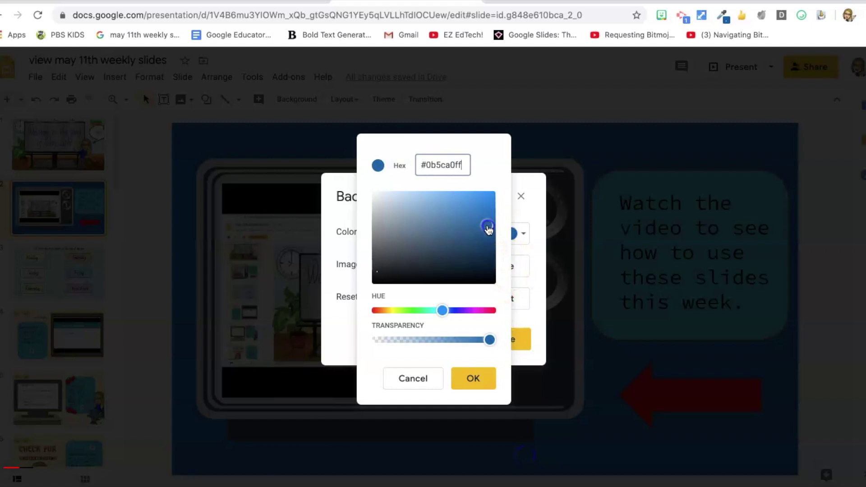
{"action": "left_click", "coordinate": [469, 385]}
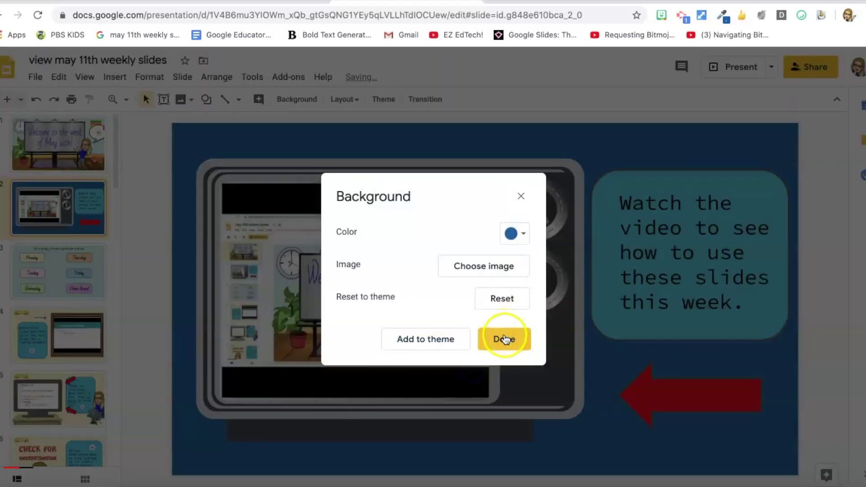
{"action": "left_click", "coordinate": [505, 339]}
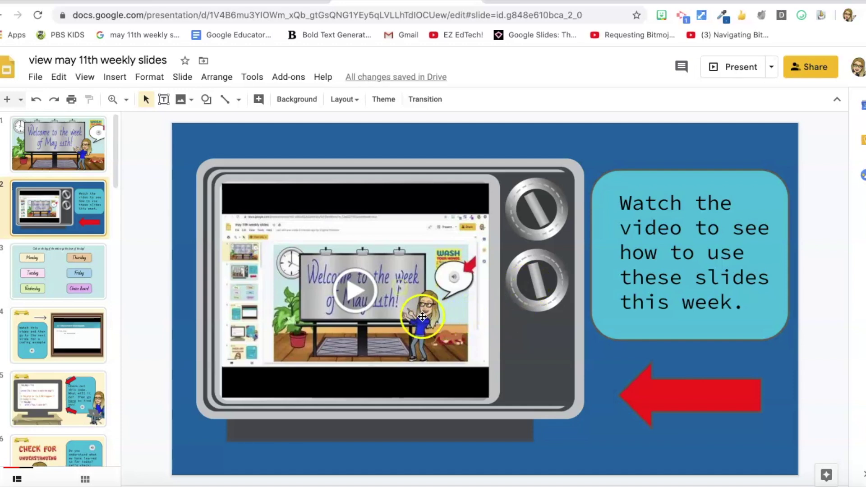
{"action": "left_click", "coordinate": [104, 153]}
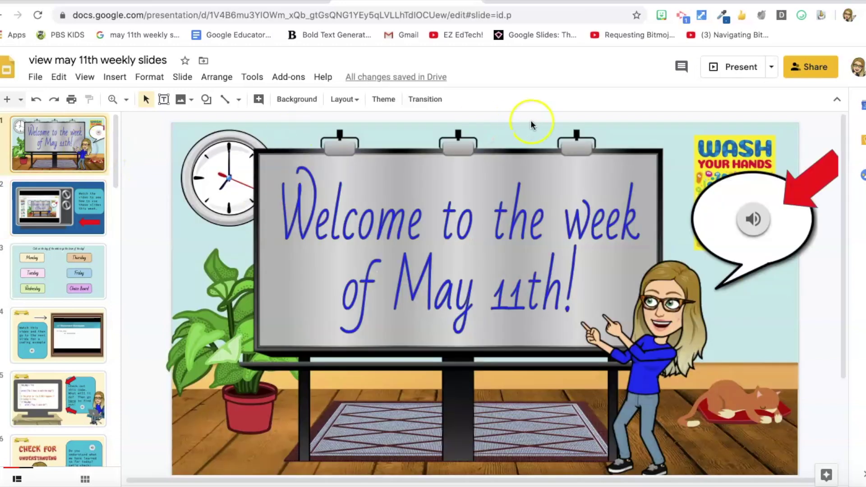
Step: Browse stickers in the Bitmoji panel, close it, and return to the Web Store tab
{"action": "left_click", "coordinate": [661, 16]}
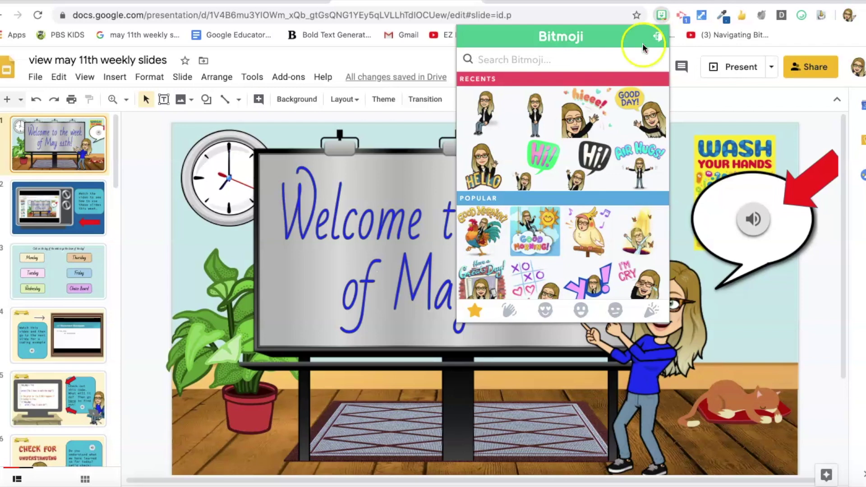
{"action": "scroll", "coordinate": [589, 269], "scroll_direction": "down", "scroll_amount": 5}
{"action": "scroll", "coordinate": [589, 269], "scroll_direction": "down", "scroll_amount": 10}
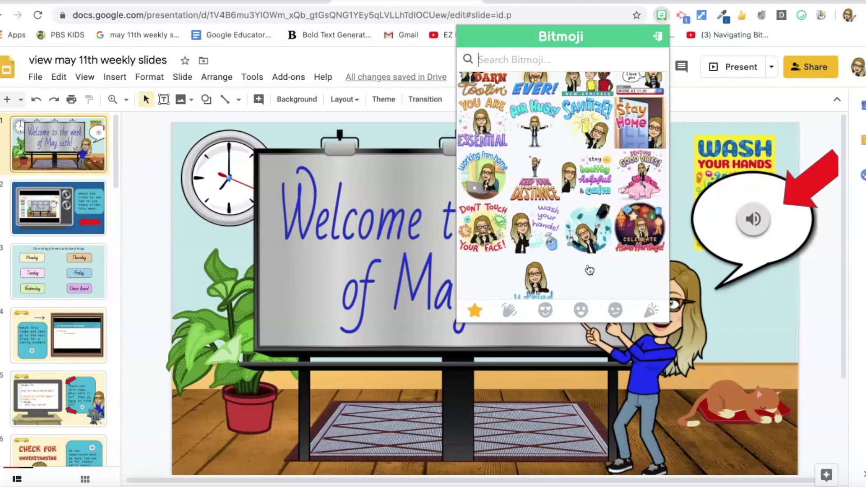
{"action": "scroll", "coordinate": [589, 269], "scroll_direction": "down", "scroll_amount": 5}
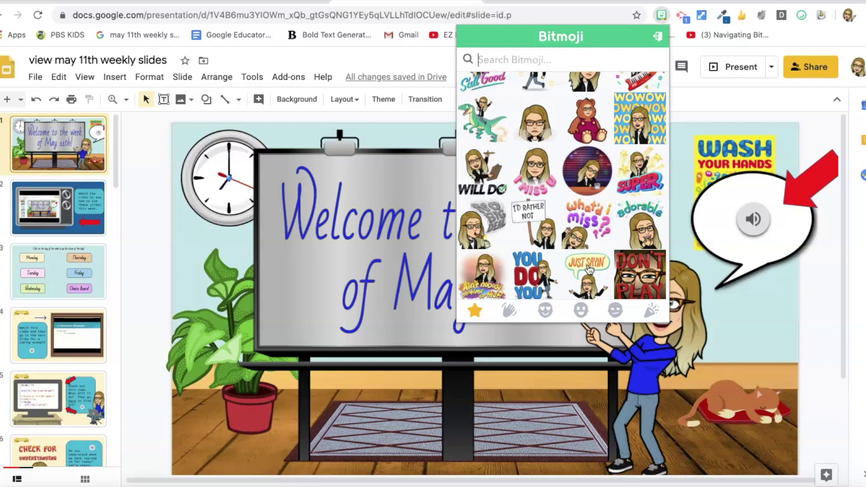
{"action": "scroll", "coordinate": [590, 269], "scroll_direction": "down", "scroll_amount": 2}
{"action": "left_click", "coordinate": [638, 134]}
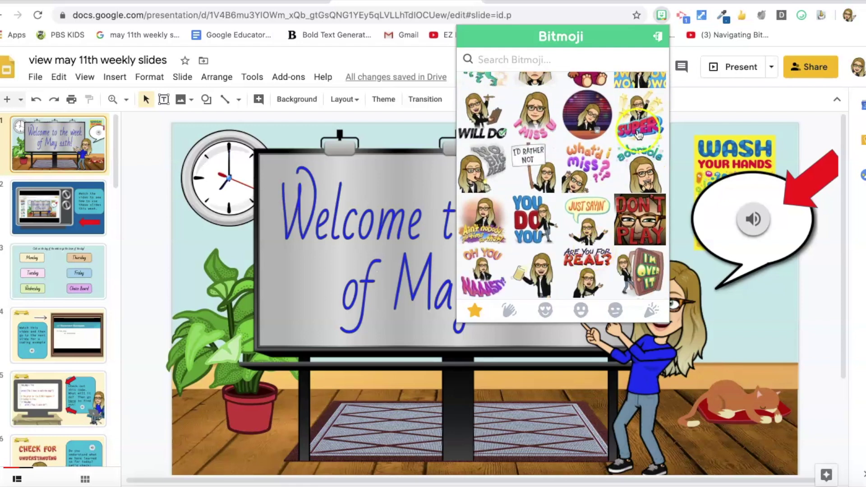
{"action": "left_click", "coordinate": [695, 100]}
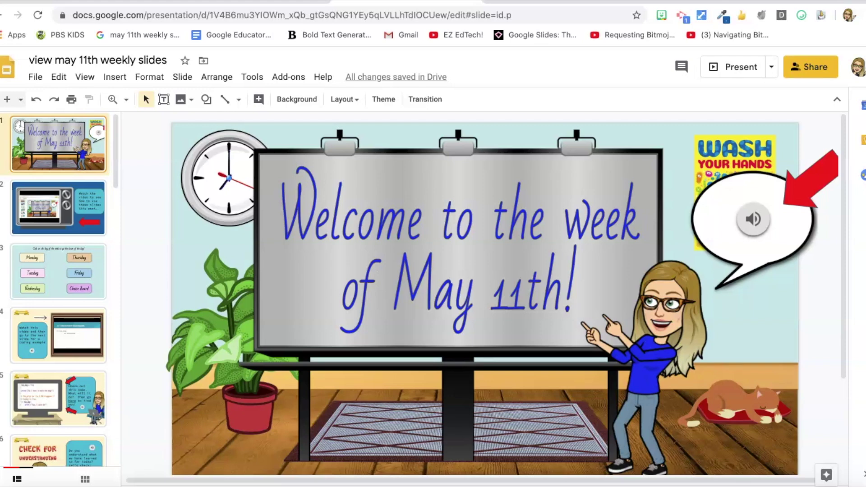
{"action": "key", "text": "ctrl+Tab"}
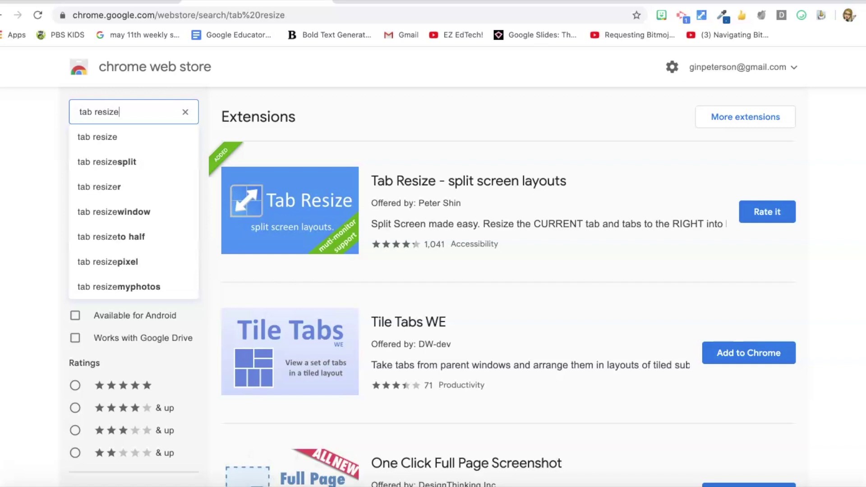
Step: Create a new blank Google Docs document from the Quick Create extension
{"action": "left_click", "coordinate": [821, 15]}
{"action": "left_click", "coordinate": [758, 35]}
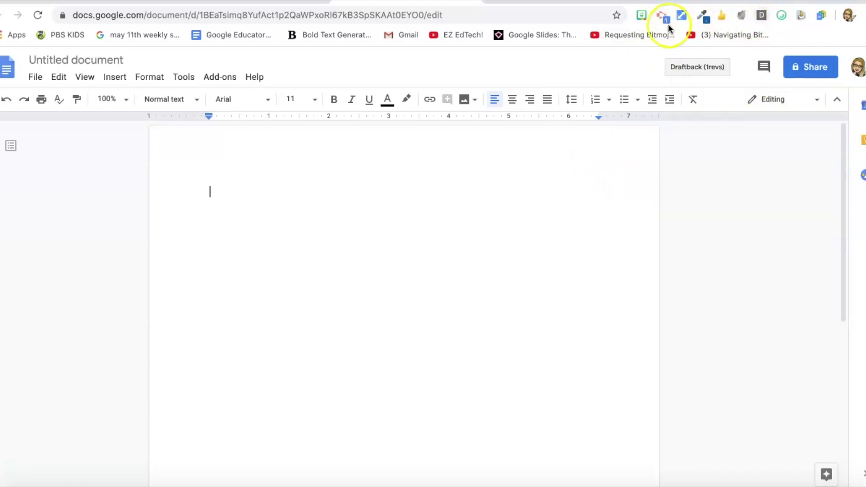
Step: Open Bitmoji's details via Manage Extensions, then go back to the full extensions list
{"action": "right_click", "coordinate": [643, 16]}
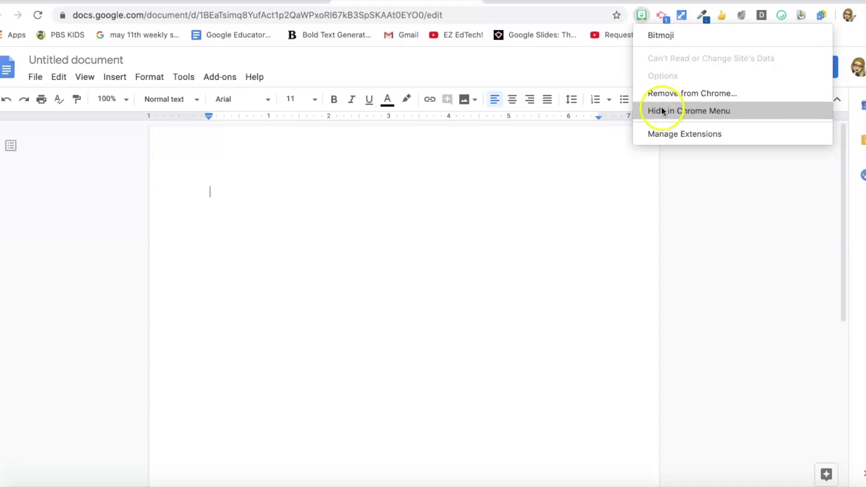
{"action": "left_click", "coordinate": [657, 135]}
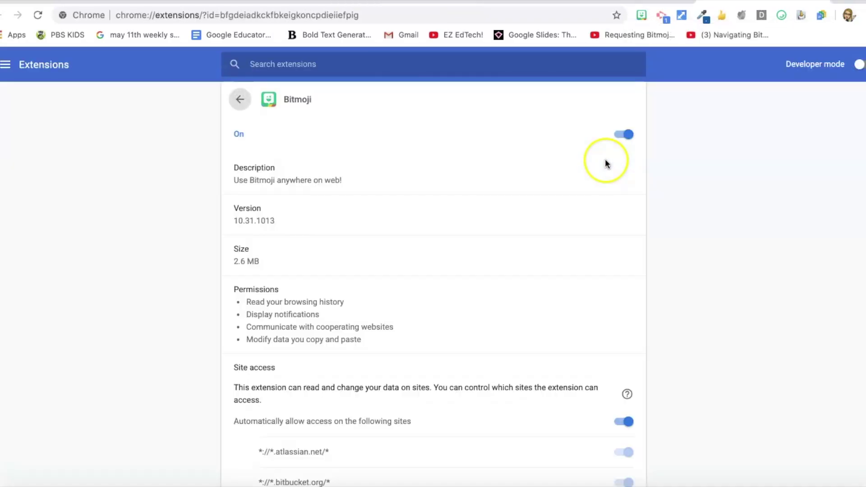
{"action": "scroll", "coordinate": [453, 270], "scroll_direction": "down", "scroll_amount": 1}
{"action": "scroll", "coordinate": [405, 226], "scroll_direction": "up", "scroll_amount": 1}
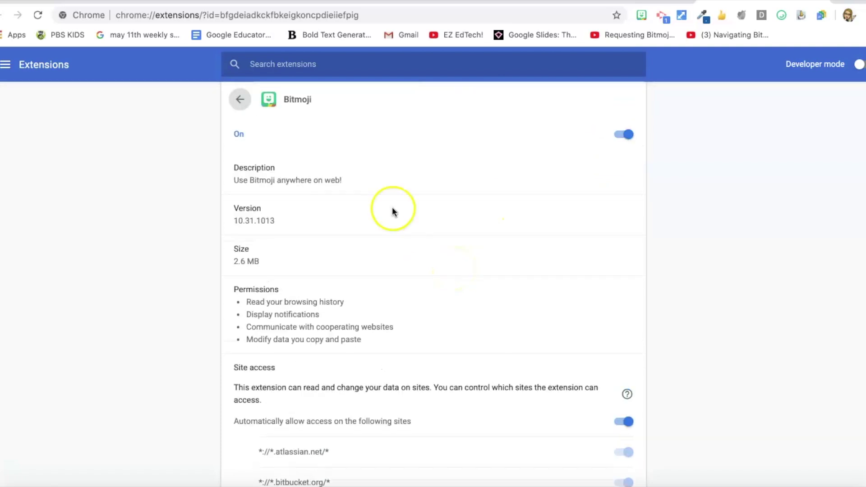
{"action": "scroll", "coordinate": [280, 246], "scroll_direction": "down", "scroll_amount": 2}
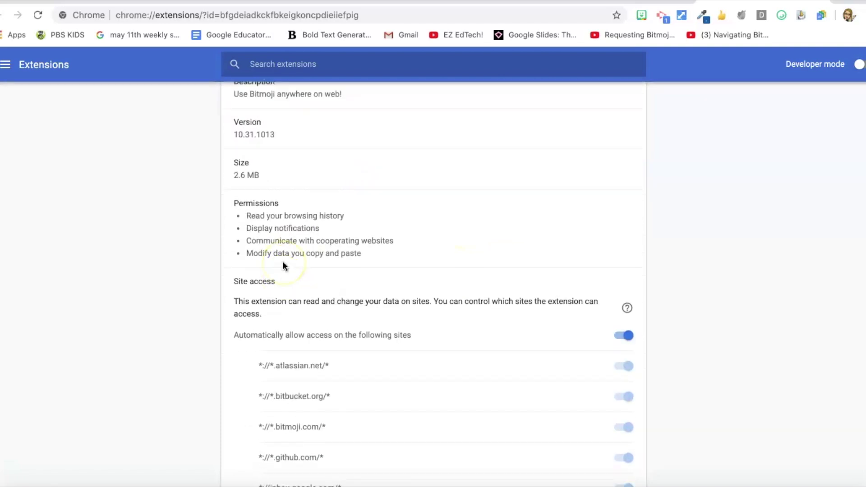
{"action": "scroll", "coordinate": [266, 203], "scroll_direction": "up", "scroll_amount": 2}
{"action": "left_click", "coordinate": [242, 107]}
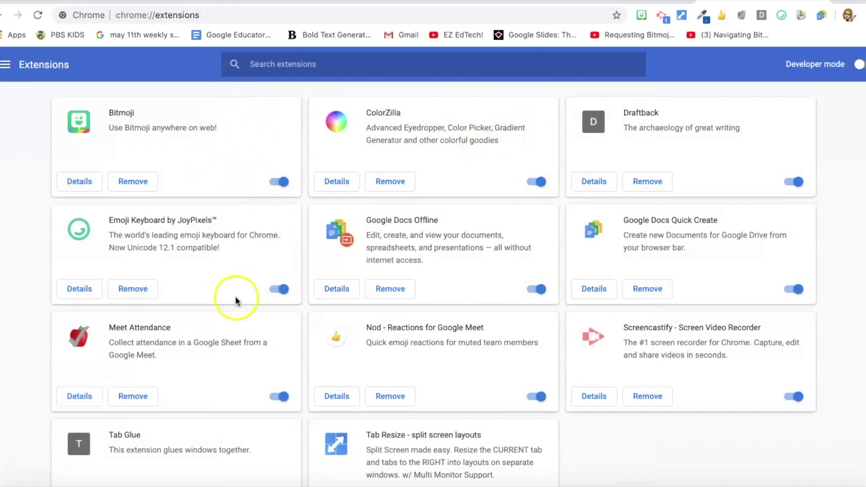
Step: Drag the Bitmoji icon rightward to a new position among the toolbar extensions
{"action": "scroll", "coordinate": [237, 368], "scroll_direction": "down", "scroll_amount": 3}
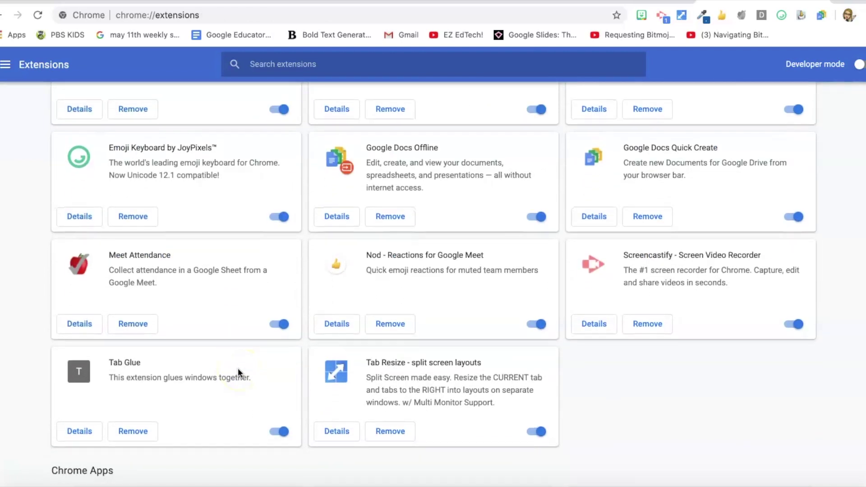
{"action": "scroll", "coordinate": [237, 368], "scroll_direction": "up", "scroll_amount": 3}
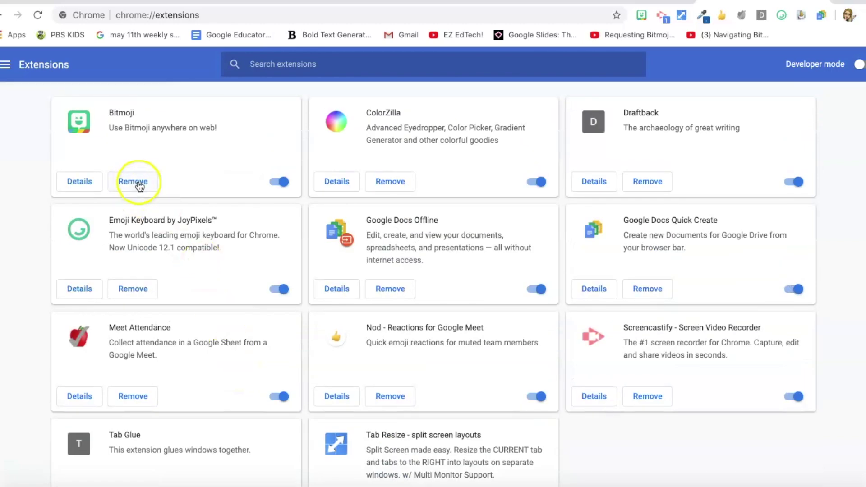
{"action": "scroll", "coordinate": [281, 321], "scroll_direction": "down", "scroll_amount": 5}
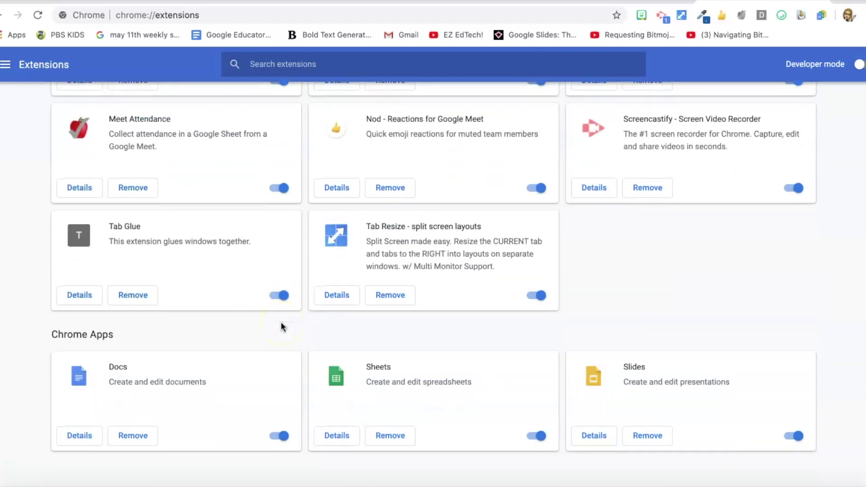
{"action": "scroll", "coordinate": [280, 321], "scroll_direction": "up", "scroll_amount": 5}
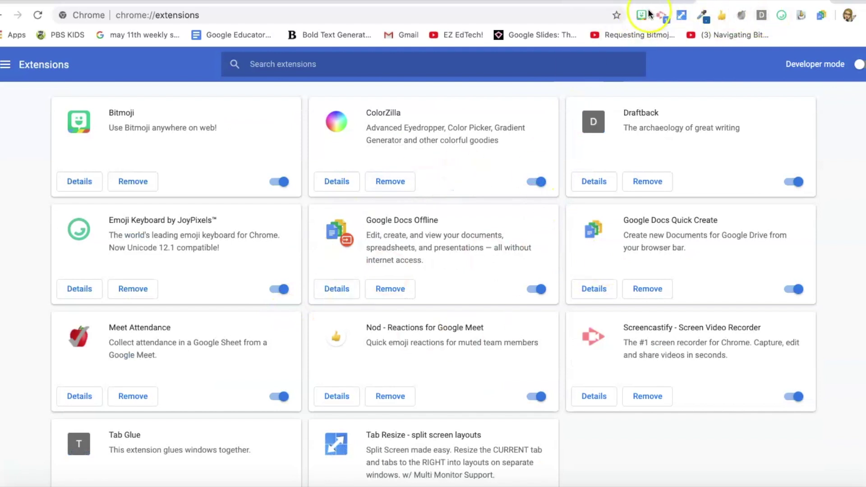
{"action": "left_click_drag", "start_coordinate": [643, 17], "coordinate": [752, 11]}
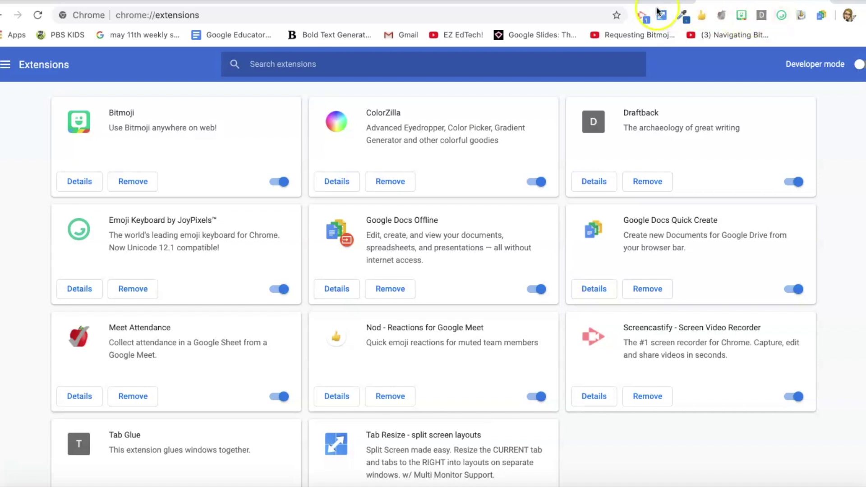